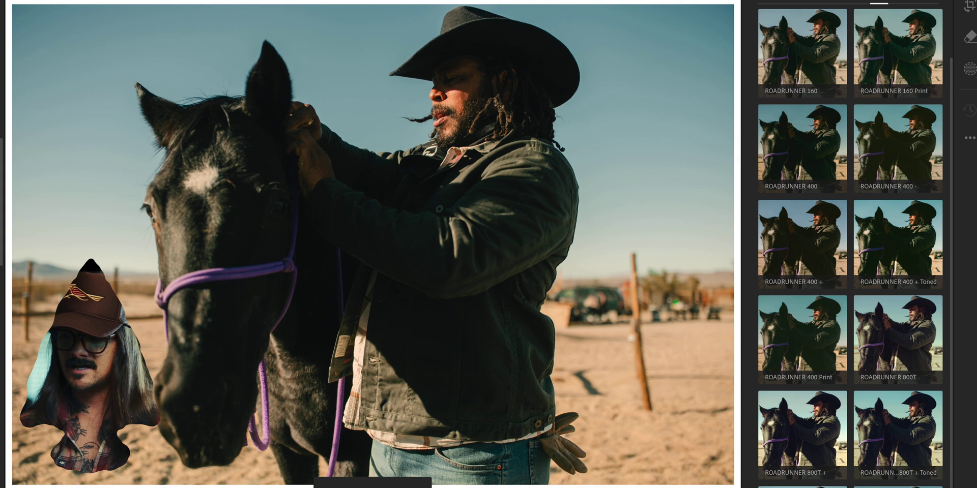
pyautogui.hotkey('shift', 'p')
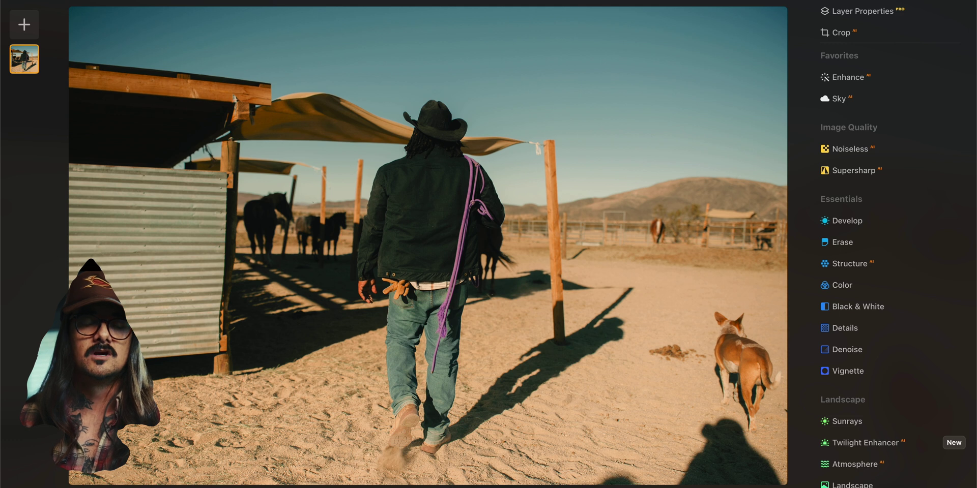
# Replace the ranch photo's sky with the suggested Blue Sky 3
pyautogui.click(863, 100)
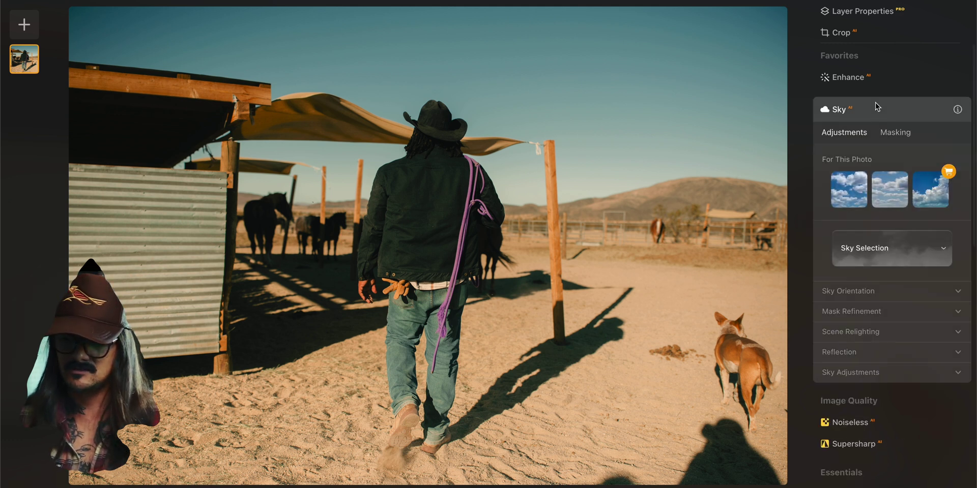
pyautogui.click(848, 189)
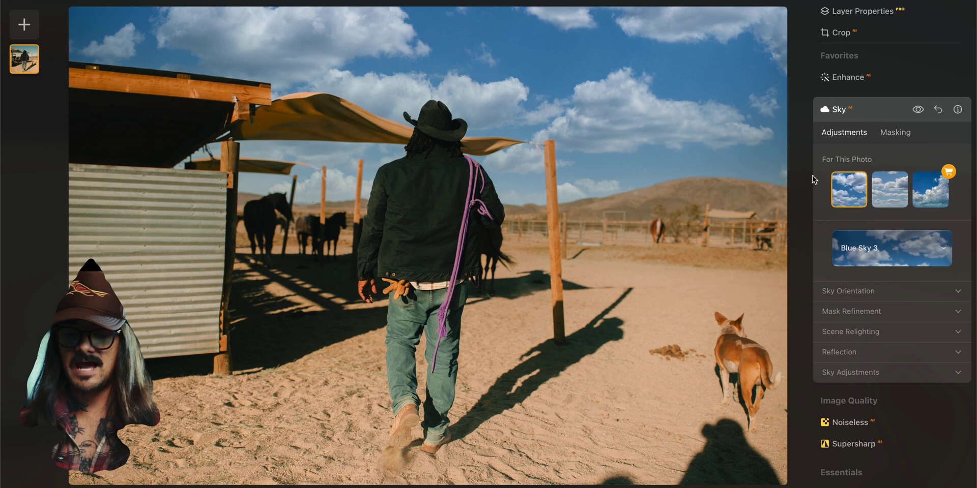
pyautogui.click(890, 198)
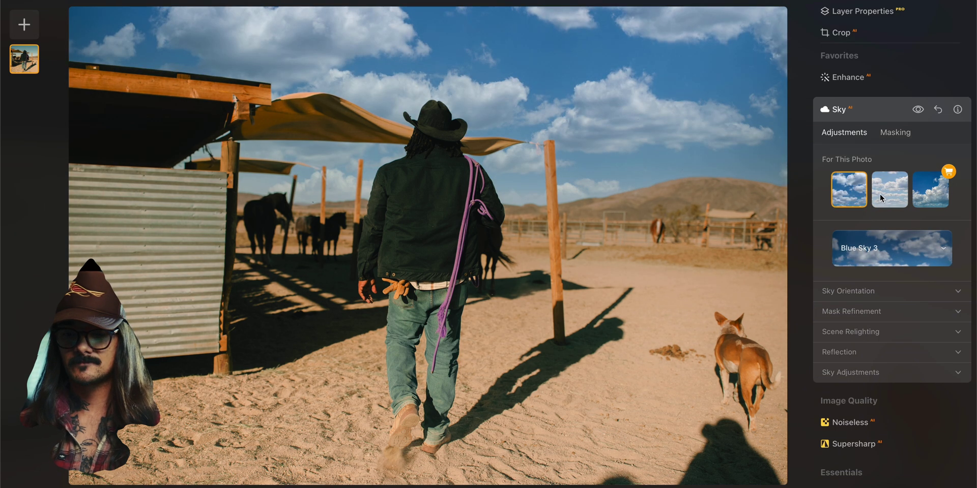
pyautogui.click(848, 188)
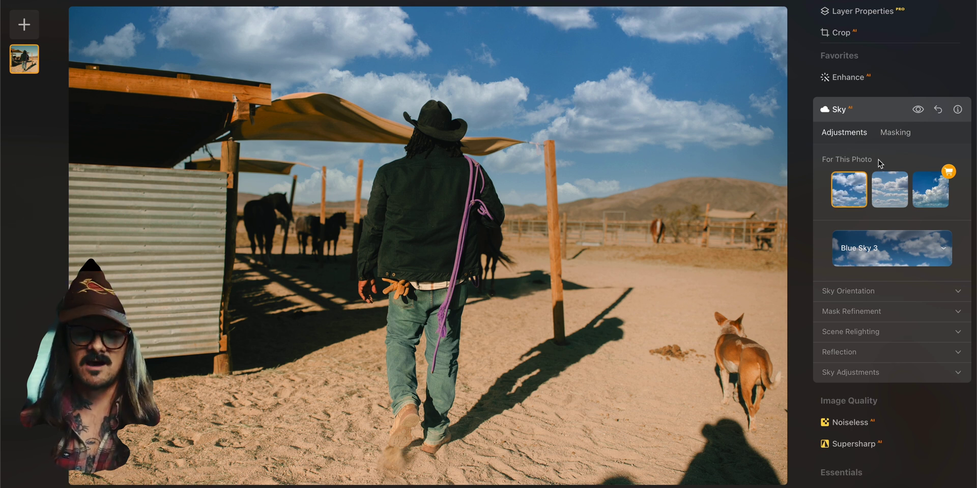
# Soften the replacement sky by setting its Defocus to 34
pyautogui.scroll(3, 356, 127)
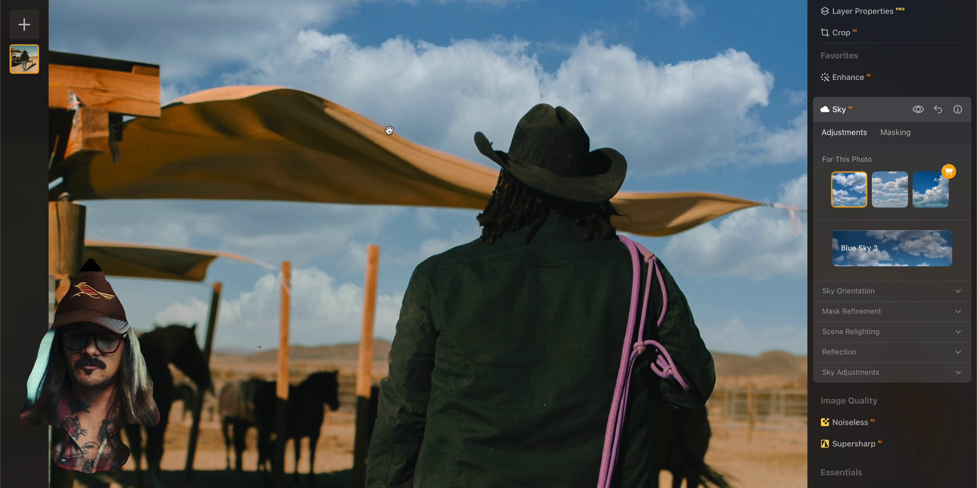
pyautogui.scroll(2, 369, 127)
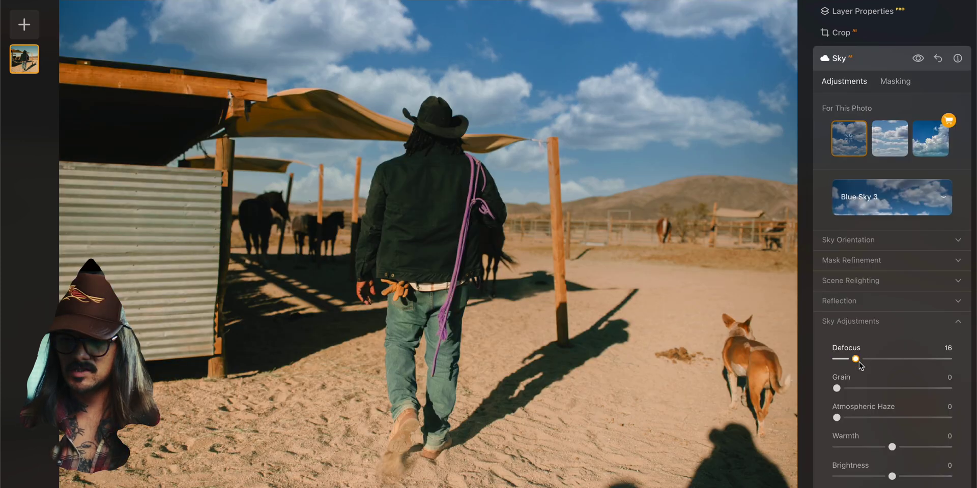
pyautogui.moveTo(856, 361); pyautogui.dragTo(878, 366)
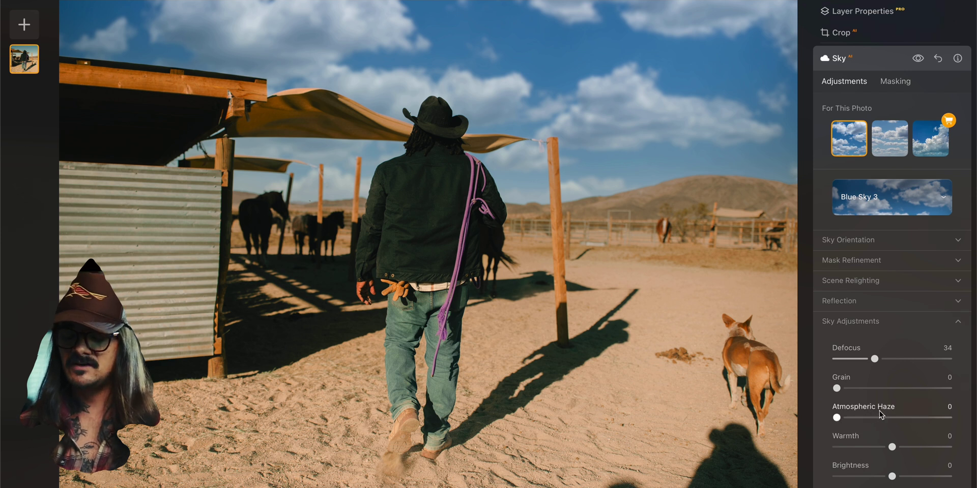
# Set the replacement sky's Atmospheric Haze to 100 and increase its Warmth
pyautogui.moveTo(837, 418); pyautogui.dragTo(959, 420)
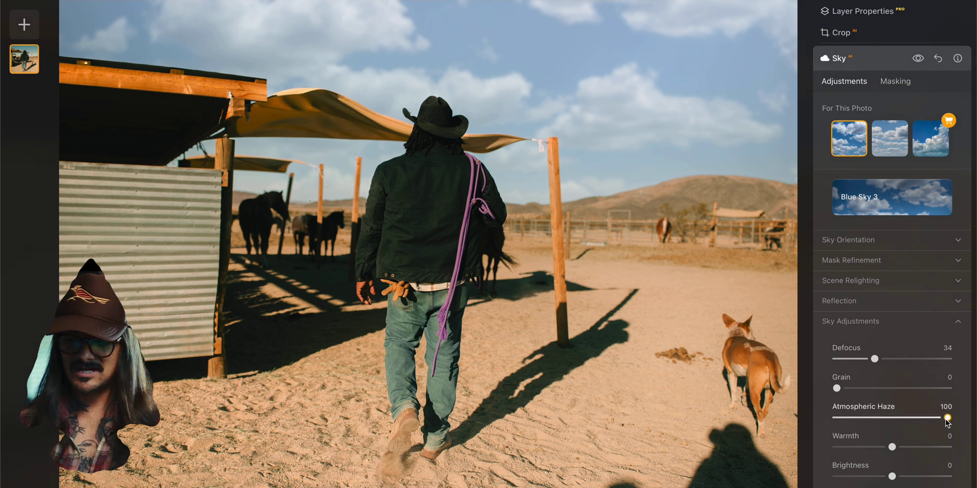
pyautogui.moveTo(947, 418); pyautogui.dragTo(756, 421)
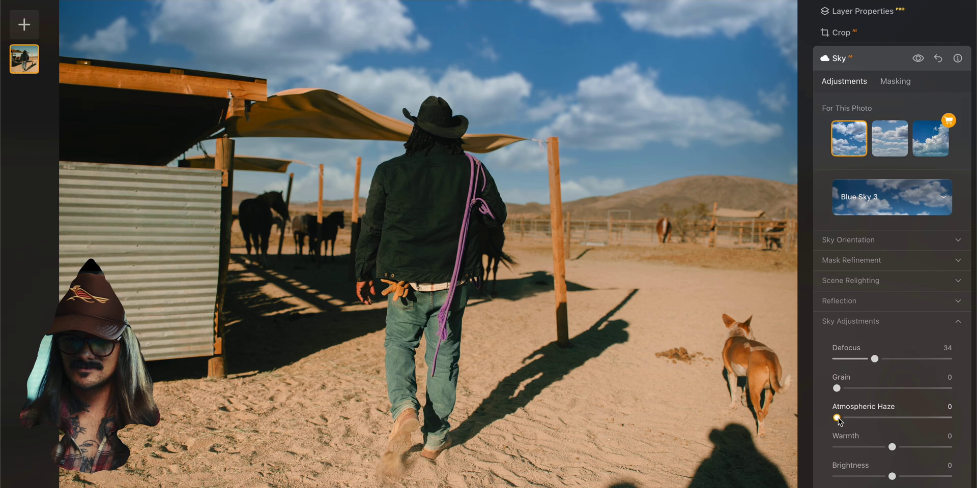
pyautogui.moveTo(837, 420); pyautogui.dragTo(951, 418)
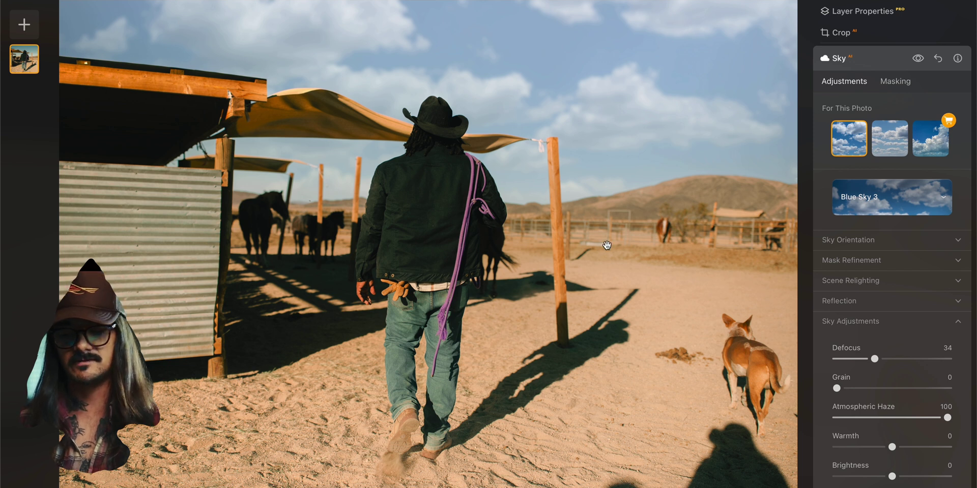
pyautogui.moveTo(891, 447); pyautogui.dragTo(925, 448)
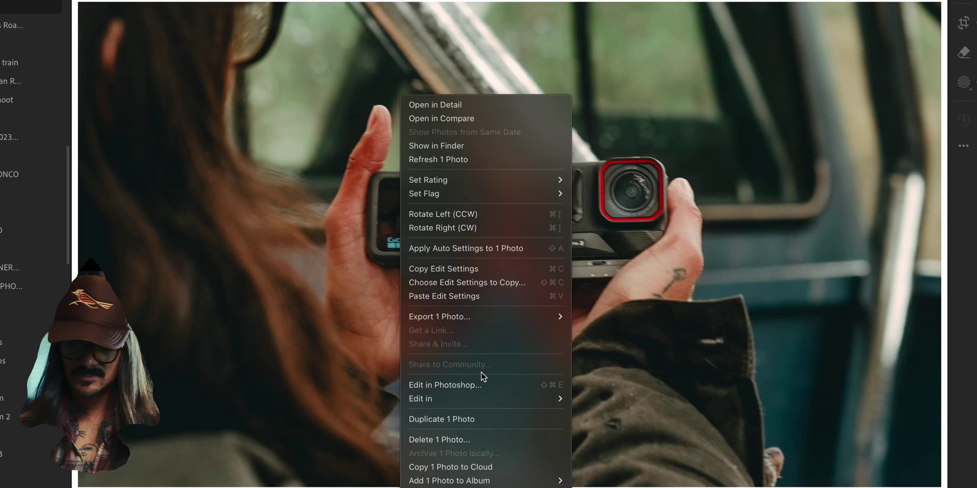
# Open the photo of the two action cameras in Luminar Neo and apply Universal Supersharp at Middle strength
pyautogui.moveTo(489, 397)
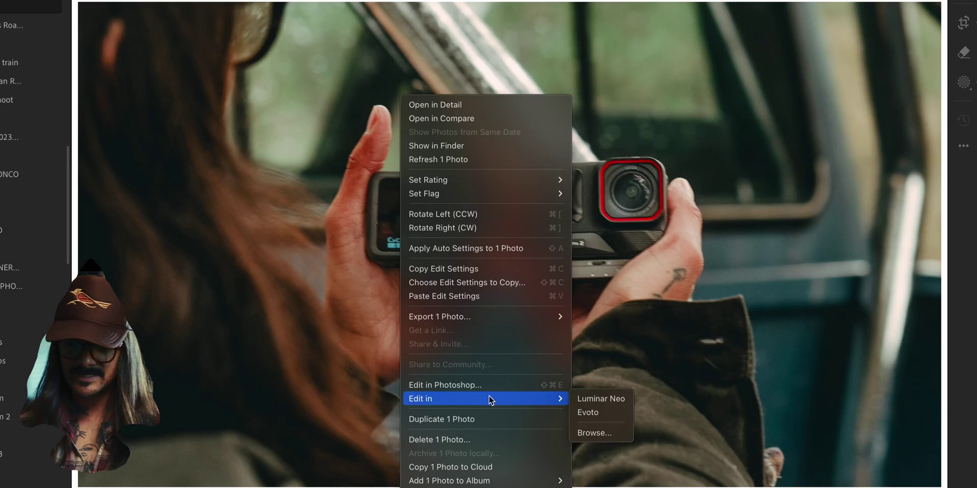
pyautogui.click(607, 401)
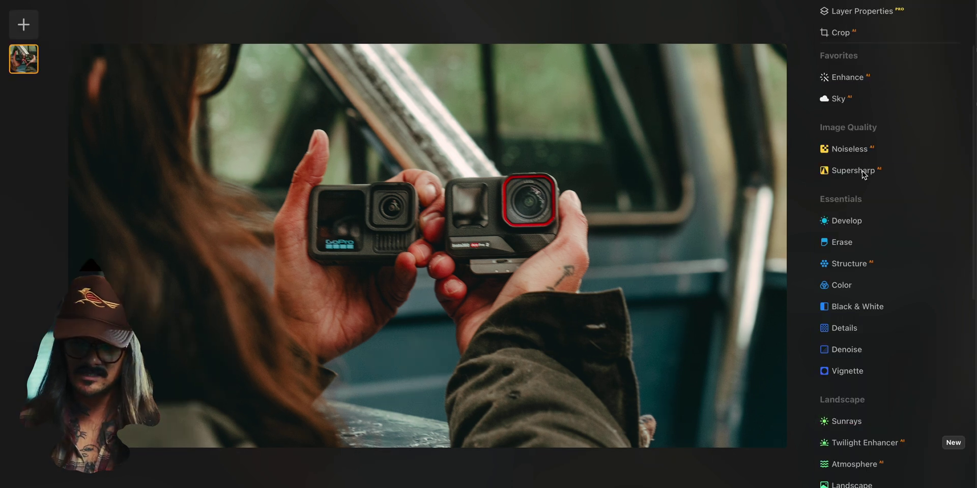
pyautogui.click(862, 173)
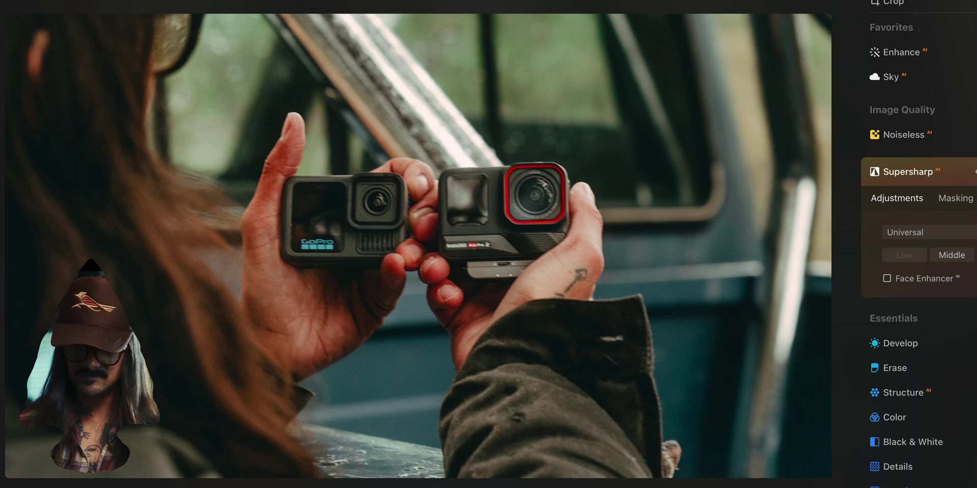
pyautogui.click(953, 256)
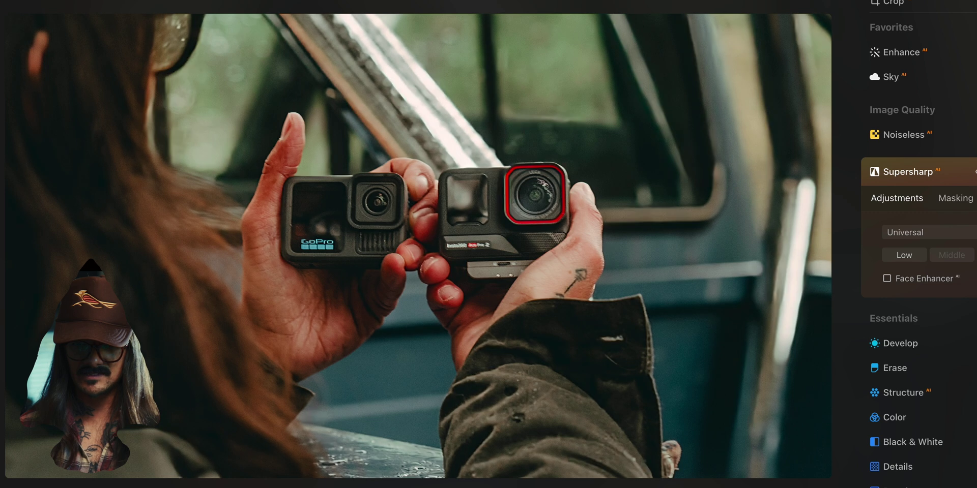
pyautogui.click(486, 292)
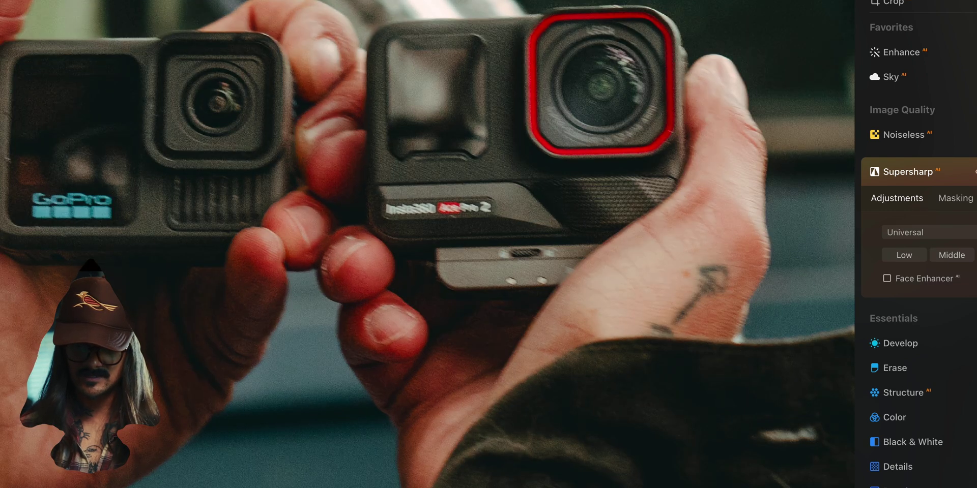
pyautogui.hotkey('ctrl', '0')
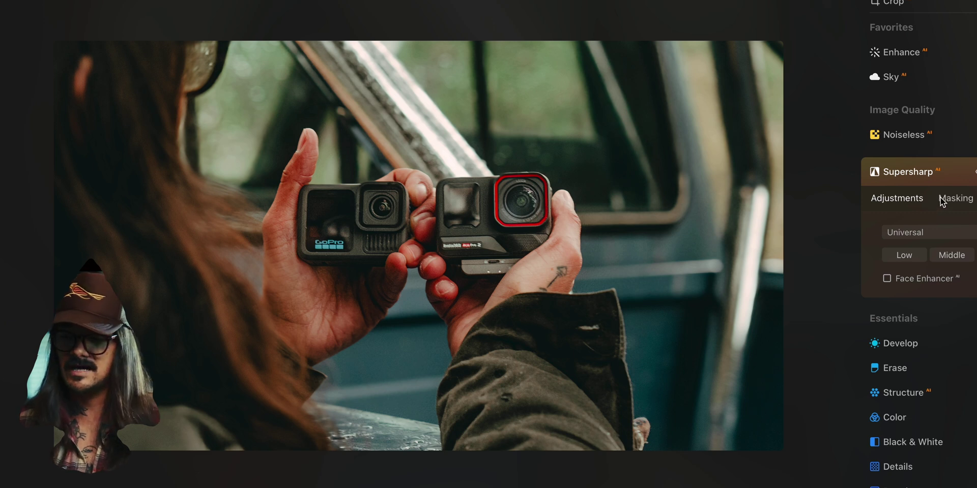
# Mask the Supersharp effect to both action cameras using AI Object Select
pyautogui.click(955, 199)
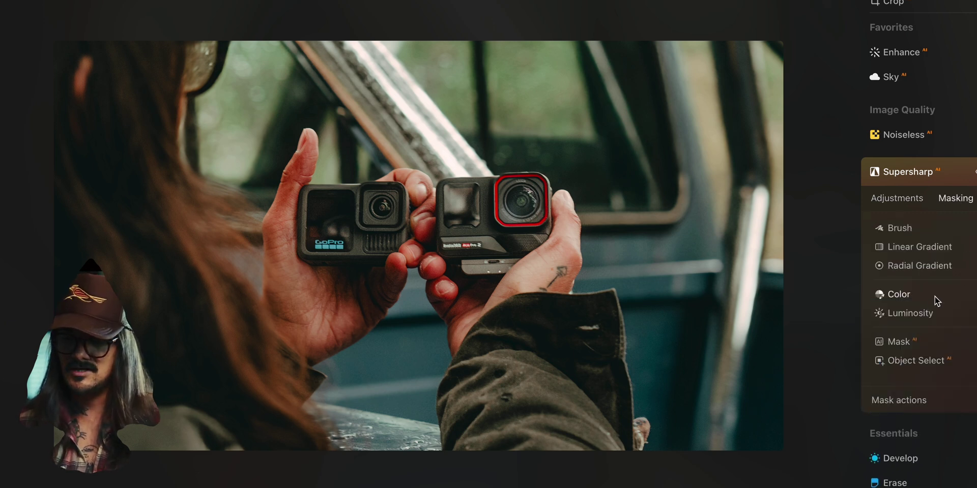
pyautogui.click(919, 361)
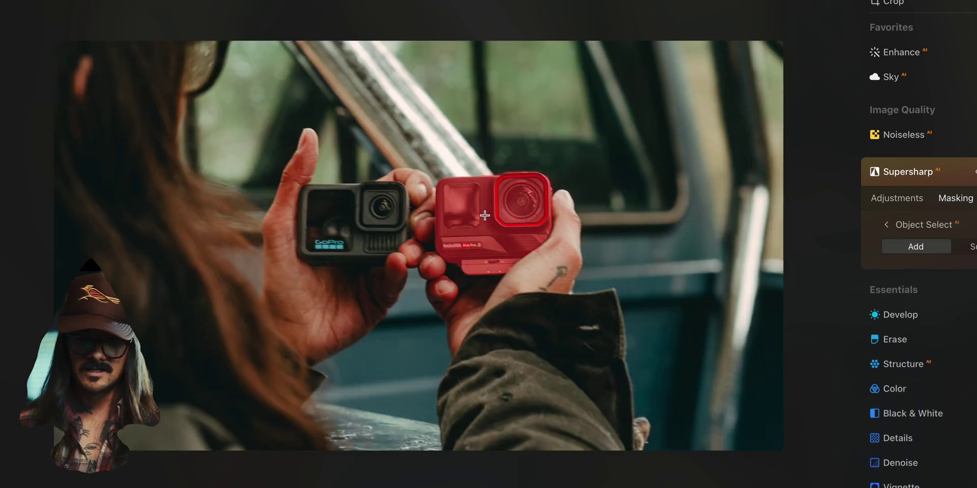
pyautogui.click(358, 246)
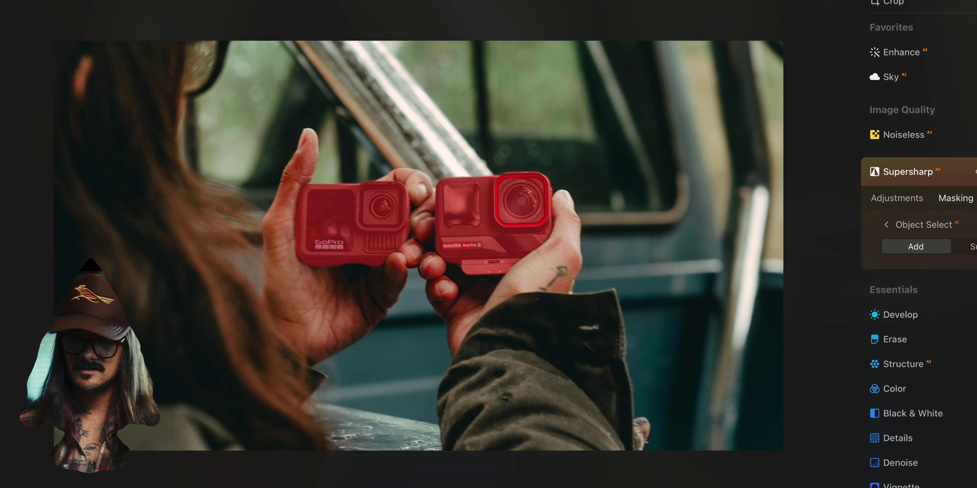
pyautogui.click(904, 199)
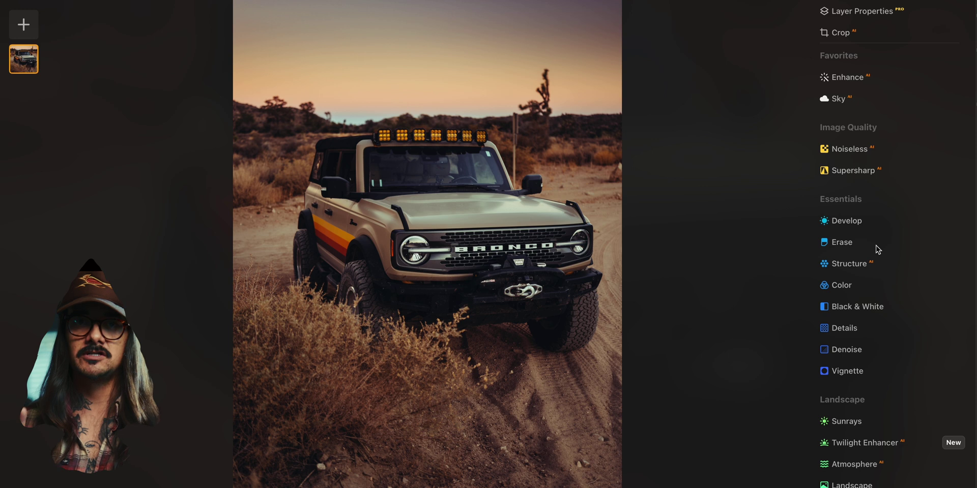
# Add a Soft Focus glow to the Bronco photo with an amount of 34
pyautogui.scroll(-8, 878, 250)
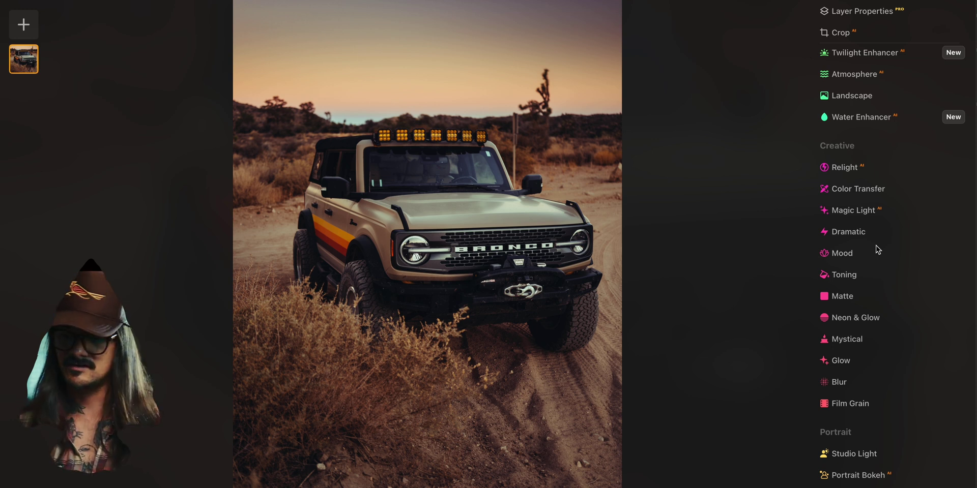
pyautogui.click(873, 362)
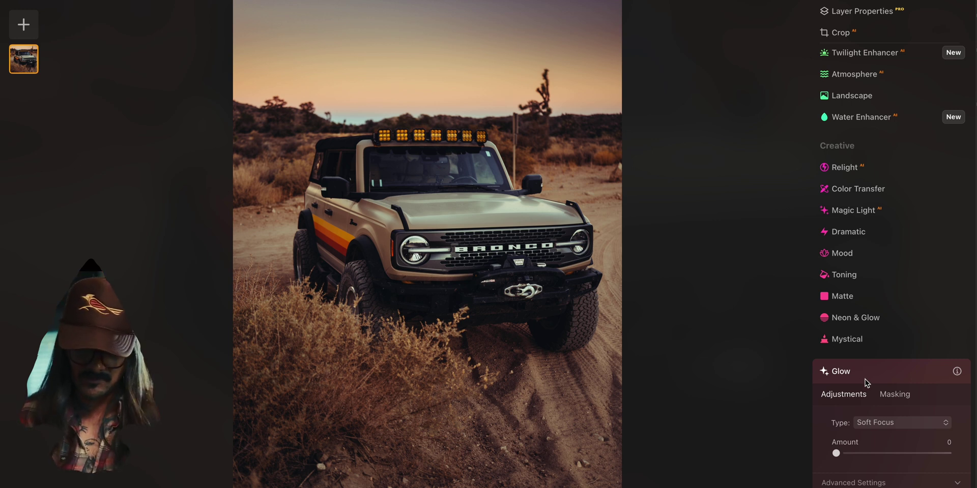
pyautogui.moveTo(836, 453); pyautogui.dragTo(881, 454)
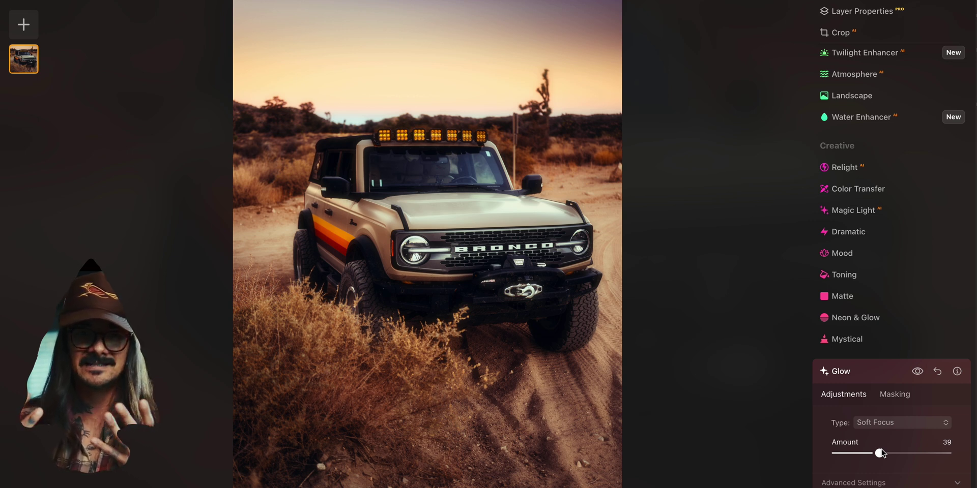
pyautogui.moveTo(881, 450)
pyautogui.mouseDown()
pyautogui.moveTo(940, 459)
pyautogui.moveTo(832, 455)
pyautogui.moveTo(898, 458)
pyautogui.moveTo(874, 461)
pyautogui.mouseUp()
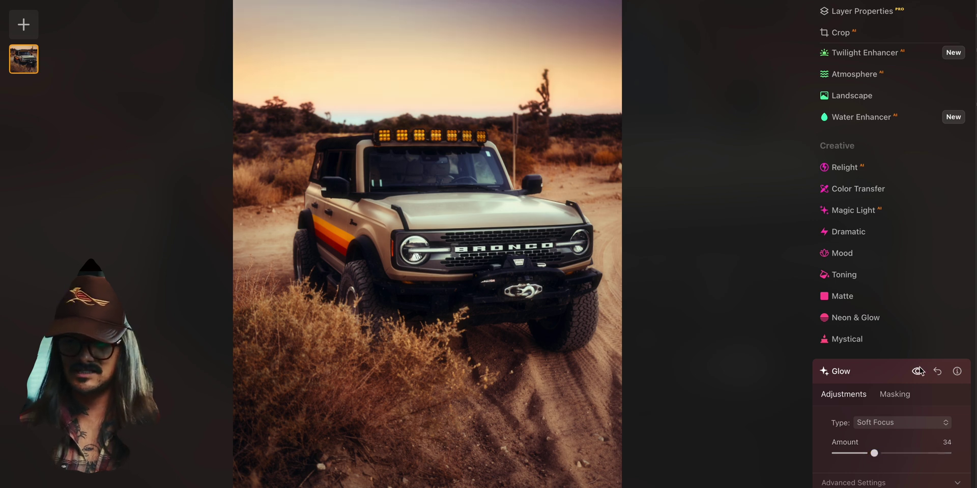
# Compare the Bronco photo with and without the Soft Focus glow
pyautogui.click(917, 372)
pyautogui.click(917, 372)
pyautogui.click(917, 372)
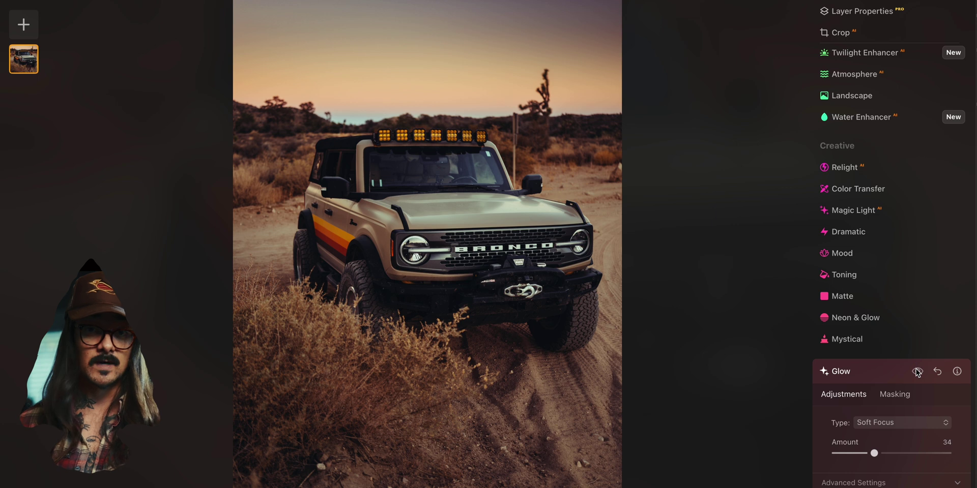
pyautogui.click(917, 372)
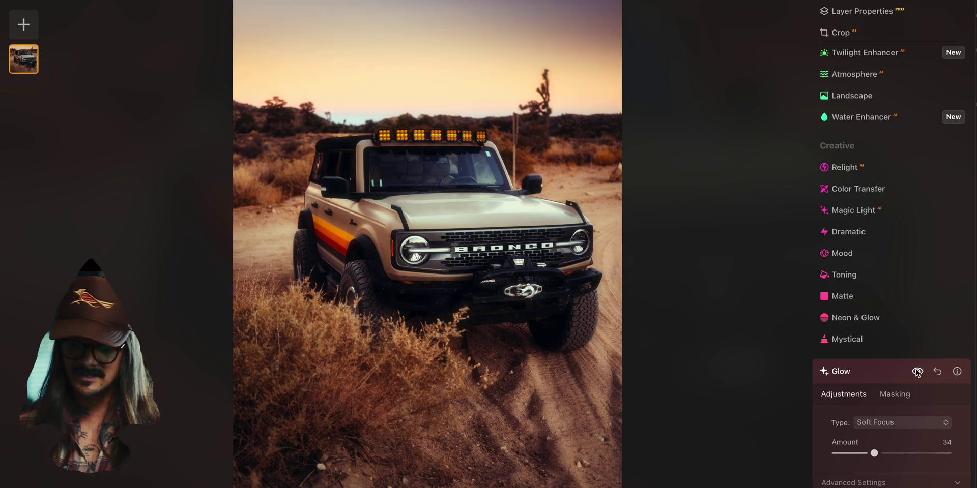
# Try the Glow type on the Bronco photo at an amount of 27
pyautogui.click(895, 422)
pyautogui.press('Escape')
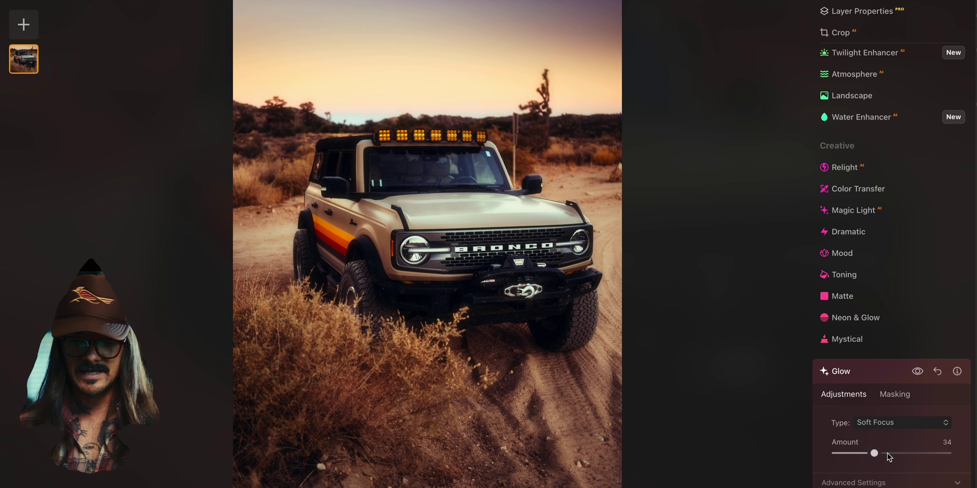
pyautogui.moveTo(874, 453)
pyautogui.mouseDown()
pyautogui.moveTo(928, 458)
pyautogui.moveTo(834, 455)
pyautogui.moveTo(929, 455)
pyautogui.moveTo(834, 456)
pyautogui.moveTo(868, 444)
pyautogui.mouseUp()
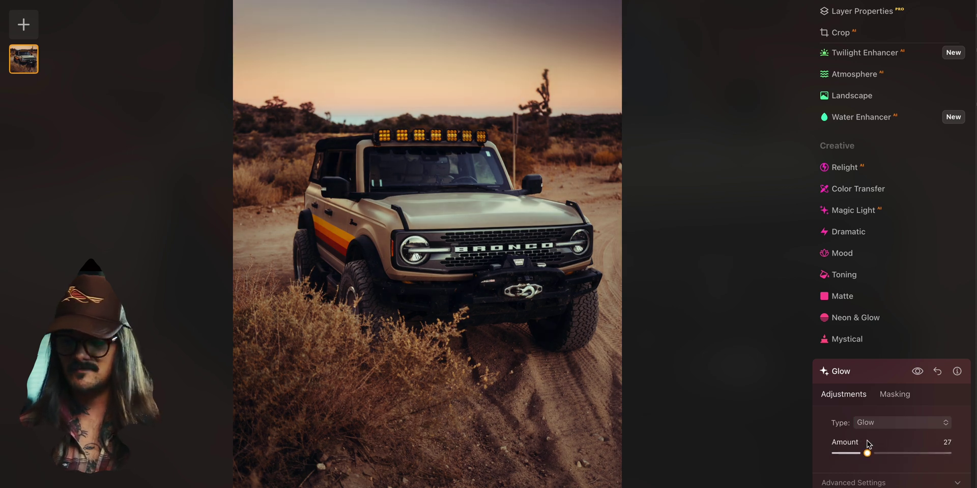
# Try the Orton Effect glow type at an amount of 36 and compare it with the unaffected photo
pyautogui.click(880, 423)
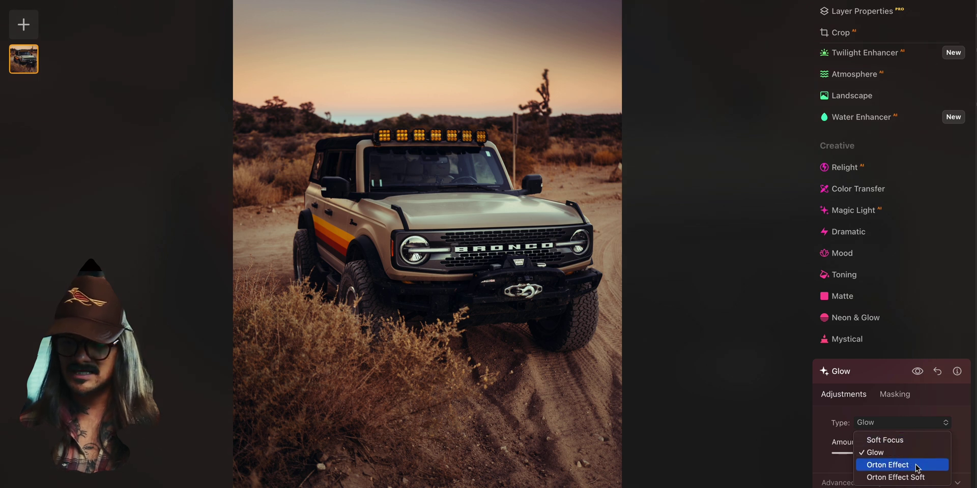
pyautogui.click(914, 471)
pyautogui.moveTo(861, 453)
pyautogui.mouseDown()
pyautogui.moveTo(894, 453)
pyautogui.moveTo(834, 454)
pyautogui.moveTo(904, 454)
pyautogui.moveTo(825, 461)
pyautogui.moveTo(887, 453)
pyautogui.moveTo(854, 455)
pyautogui.moveTo(875, 454)
pyautogui.mouseUp()
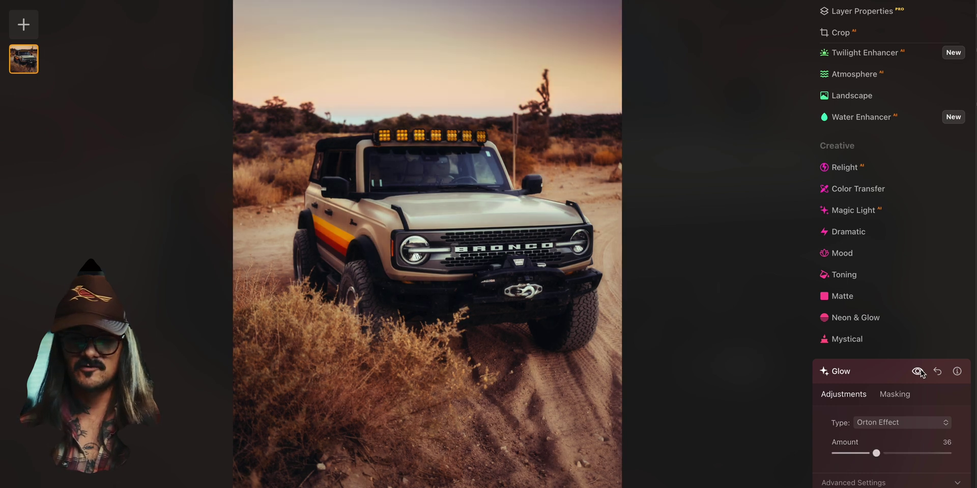
pyautogui.click(918, 371)
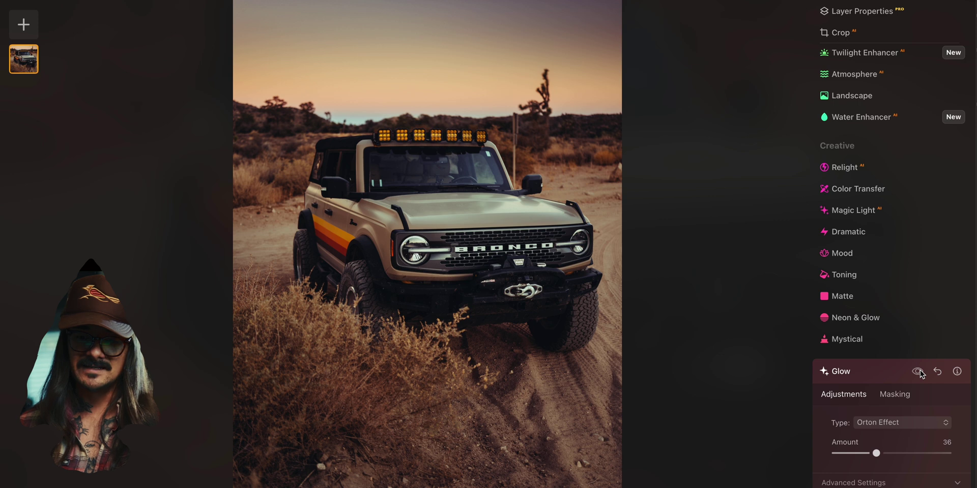
pyautogui.click(919, 372)
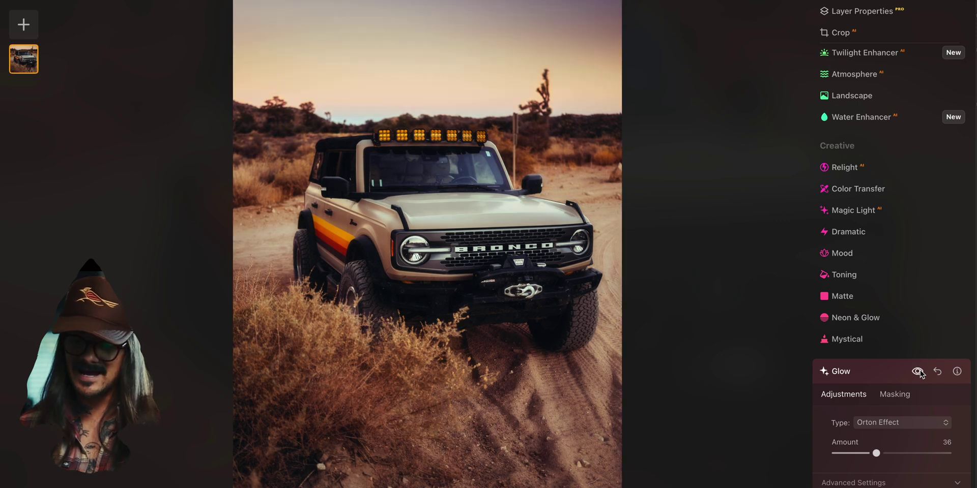
# Try the Orton Effect Soft type at a lower amount, and set the glow type back to Soft Focus
pyautogui.click(898, 423)
pyautogui.click(898, 478)
pyautogui.moveTo(876, 453)
pyautogui.mouseDown()
pyautogui.moveTo(831, 455)
pyautogui.moveTo(884, 453)
pyautogui.moveTo(834, 454)
pyautogui.moveTo(858, 453)
pyautogui.mouseUp()
pyautogui.click(885, 423)
pyautogui.click(883, 441)
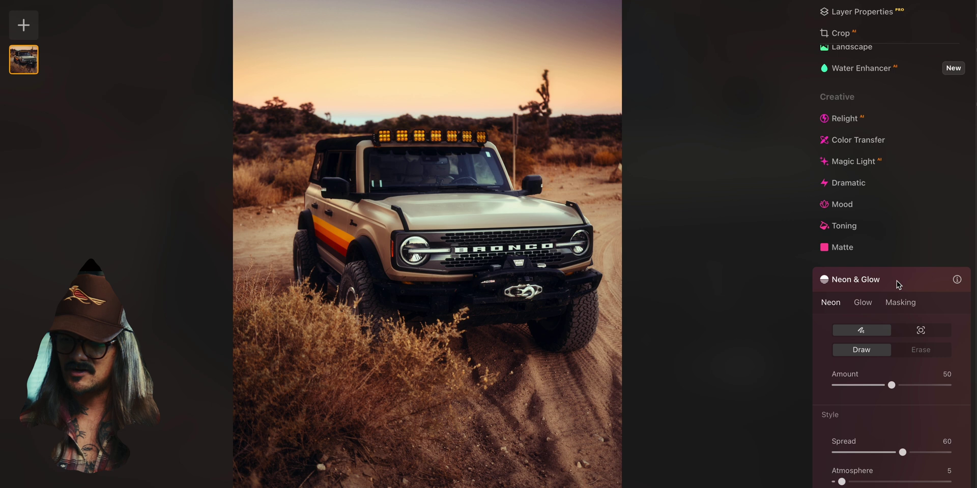
# Draw neon lines over the light bars of both Bronco headlights with the Neon & Glow tool
pyautogui.scroll(-2, 898, 285)
pyautogui.scroll(-1, 898, 285)
pyautogui.hotkey('ctrl', '1')
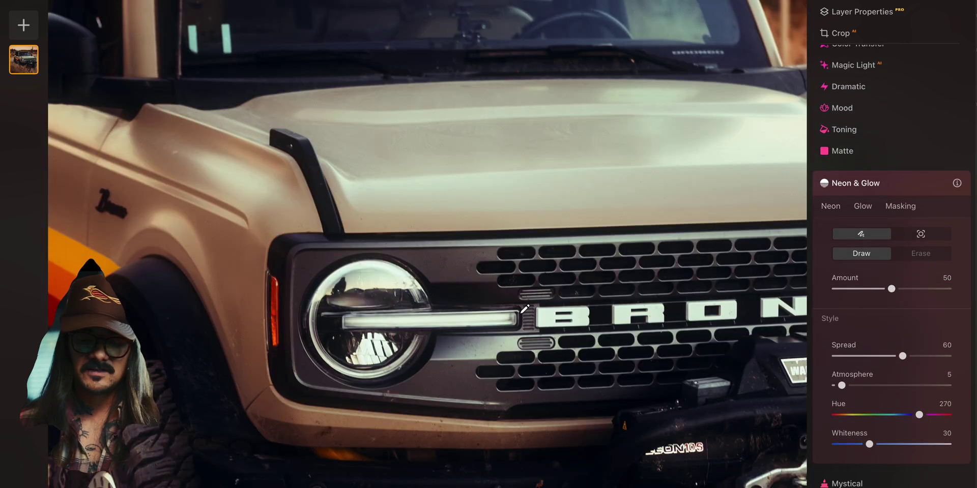
pyautogui.moveTo(513, 318); pyautogui.dragTo(349, 322)
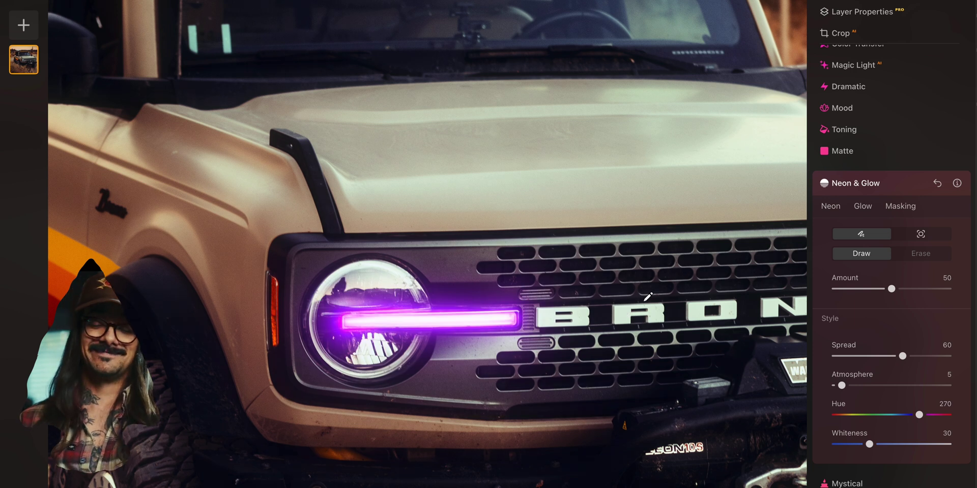
pyautogui.hscroll(10, 711, 363)
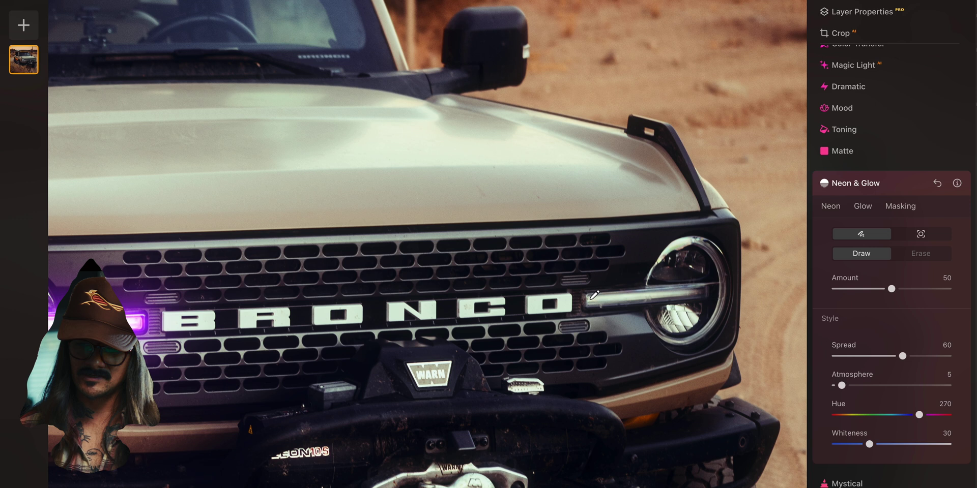
pyautogui.moveTo(595, 295); pyautogui.dragTo(726, 288)
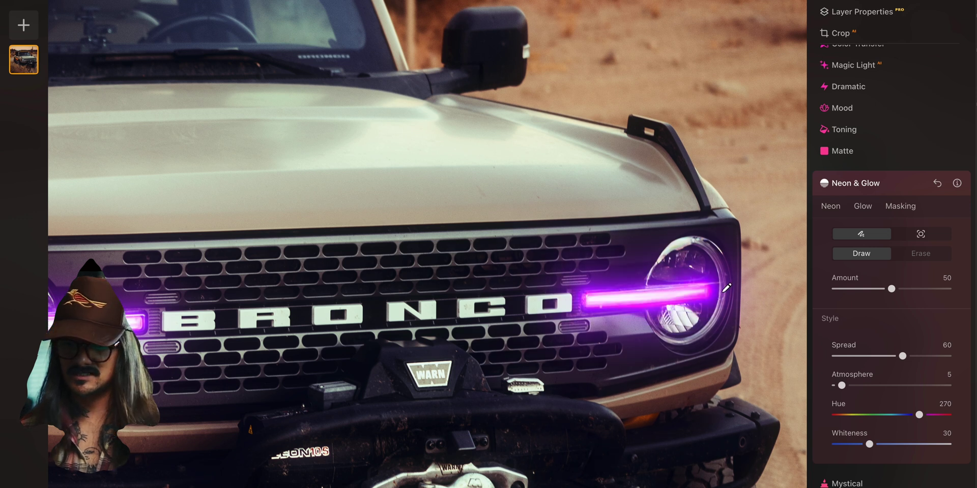
# Style the headlight neon with Amount 35, Spread 59, Atmosphere 6 and Hue 40, and compare the photo with and without it
pyautogui.hotkey('ctrl', '0')
pyautogui.moveTo(918, 414); pyautogui.dragTo(848, 414)
pyautogui.moveTo(869, 444)
pyautogui.mouseDown()
pyautogui.moveTo(840, 448)
pyautogui.moveTo(895, 448)
pyautogui.moveTo(842, 448)
pyautogui.moveTo(876, 446)
pyautogui.moveTo(867, 447)
pyautogui.mouseUp()
pyautogui.moveTo(902, 356); pyautogui.dragTo(840, 387)
pyautogui.moveTo(891, 290)
pyautogui.mouseDown()
pyautogui.moveTo(832, 300)
pyautogui.moveTo(877, 299)
pyautogui.mouseUp()
pyautogui.moveTo(884, 356)
pyautogui.mouseDown()
pyautogui.moveTo(845, 356)
pyautogui.moveTo(902, 357)
pyautogui.mouseUp()
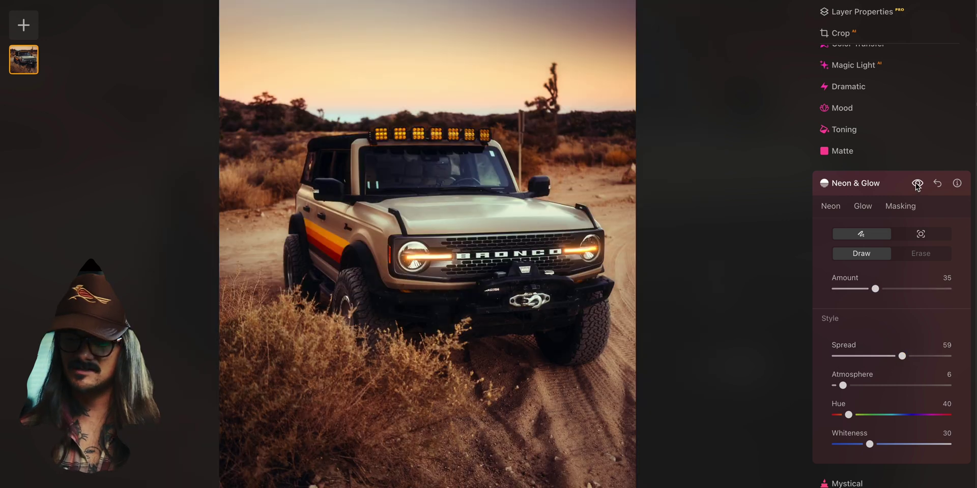
pyautogui.click(917, 185)
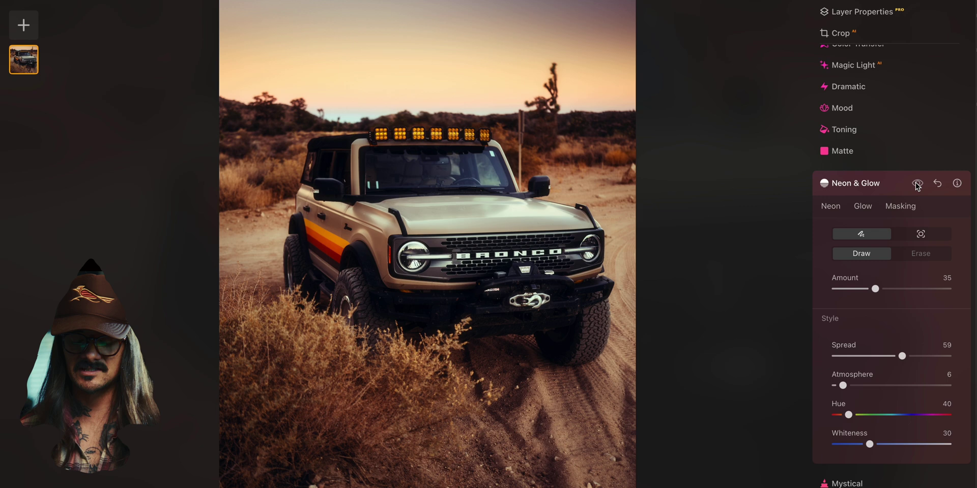
pyautogui.click(917, 185)
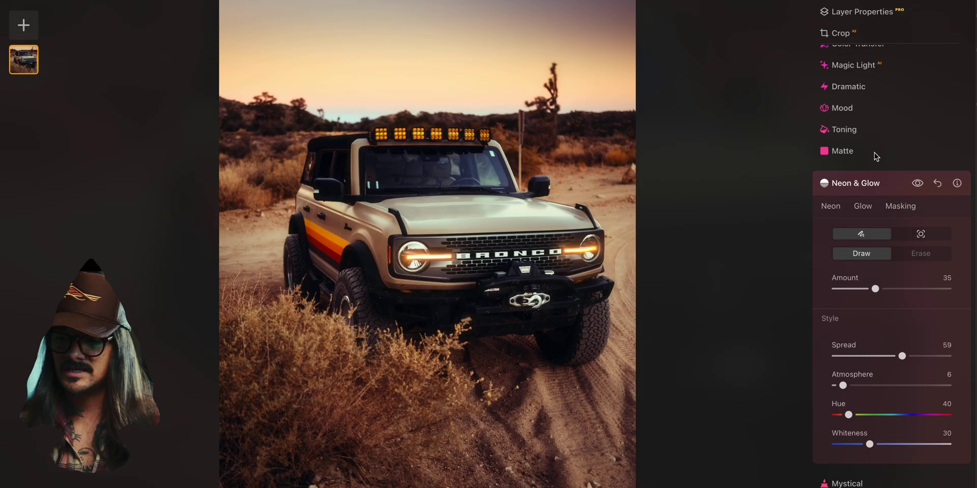
# Apply a subtle Matte effect and a small amount of Film Grain to the Bronco photo
pyautogui.click(872, 153)
pyautogui.moveTo(852, 225)
pyautogui.mouseDown()
pyautogui.moveTo(893, 222)
pyautogui.moveTo(814, 222)
pyautogui.moveTo(854, 223)
pyautogui.mouseUp()
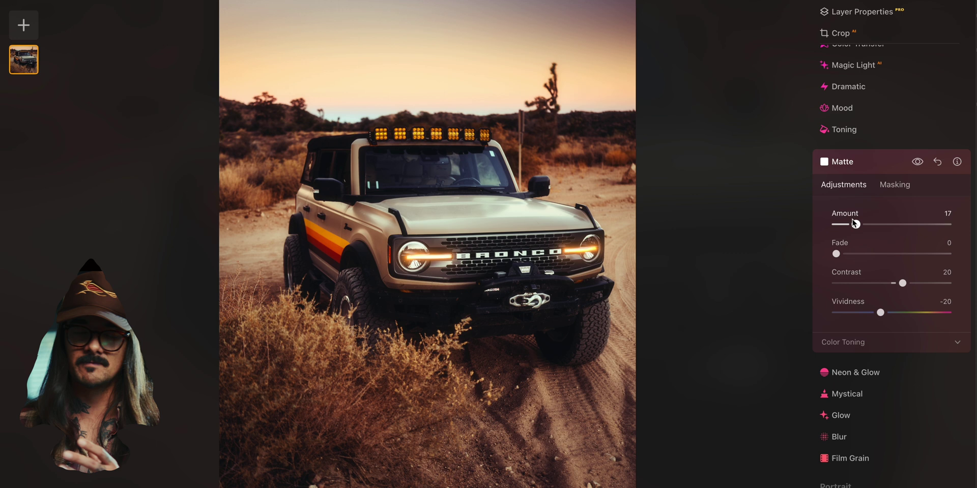
pyautogui.moveTo(854, 223)
pyautogui.mouseDown()
pyautogui.moveTo(835, 225)
pyautogui.moveTo(866, 232)
pyautogui.mouseUp()
pyautogui.click(858, 458)
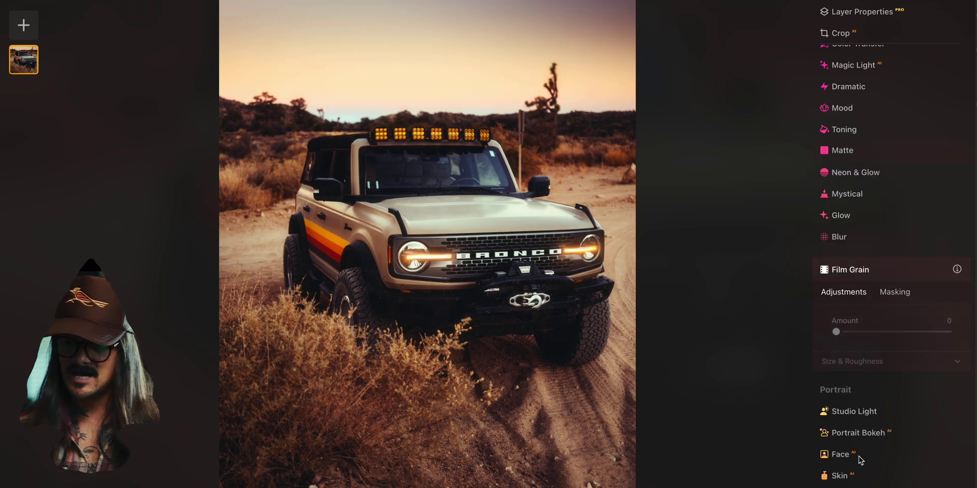
pyautogui.moveTo(836, 332); pyautogui.dragTo(859, 332)
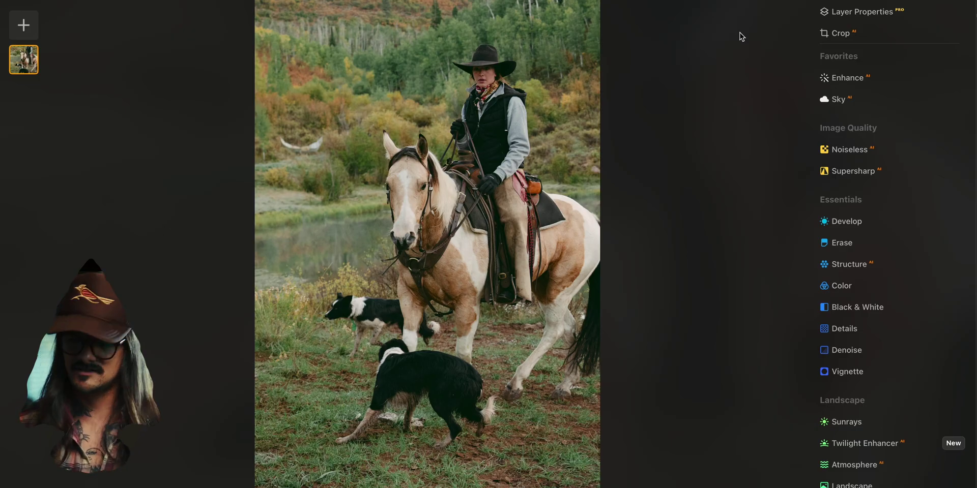
# Add Atmosphere fog to the horse rider photo in Fog mode with Amount 47 and Depth 26
pyautogui.scroll(-5, 899, 403)
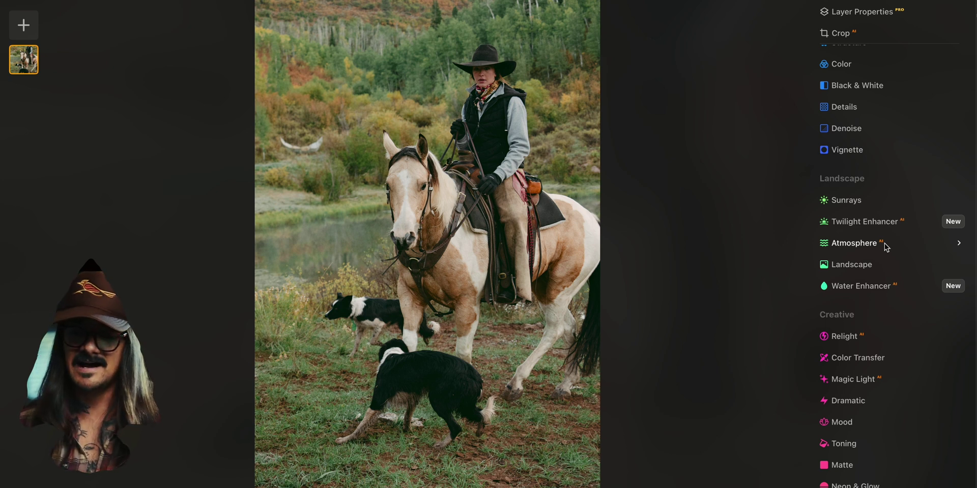
pyautogui.click(886, 247)
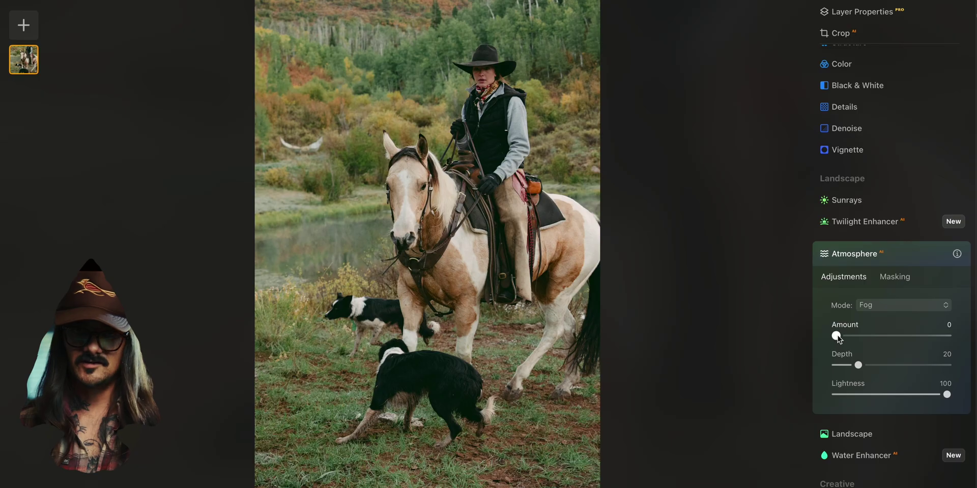
pyautogui.moveTo(836, 336); pyautogui.dragTo(890, 337)
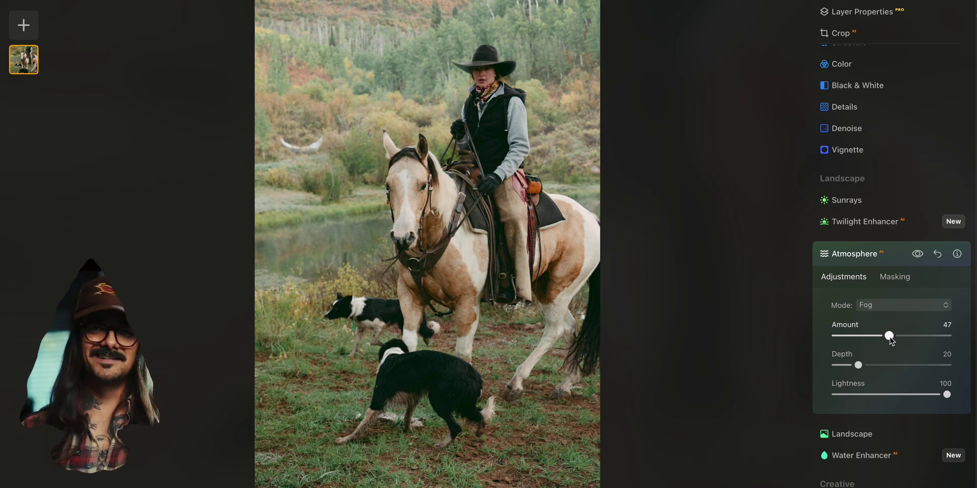
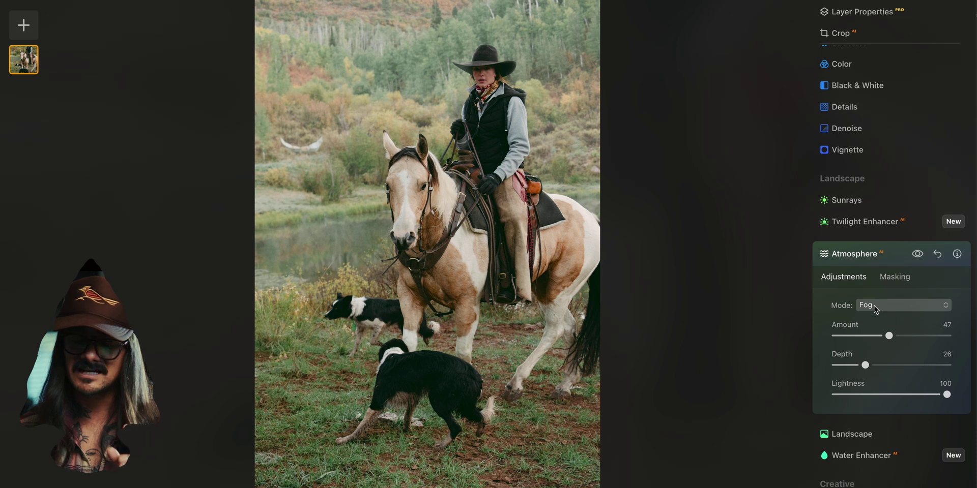
# Try the Layered Fog mode at Amount 100 and Depth 50, and compare it with the unaffected photo
pyautogui.click(874, 307)
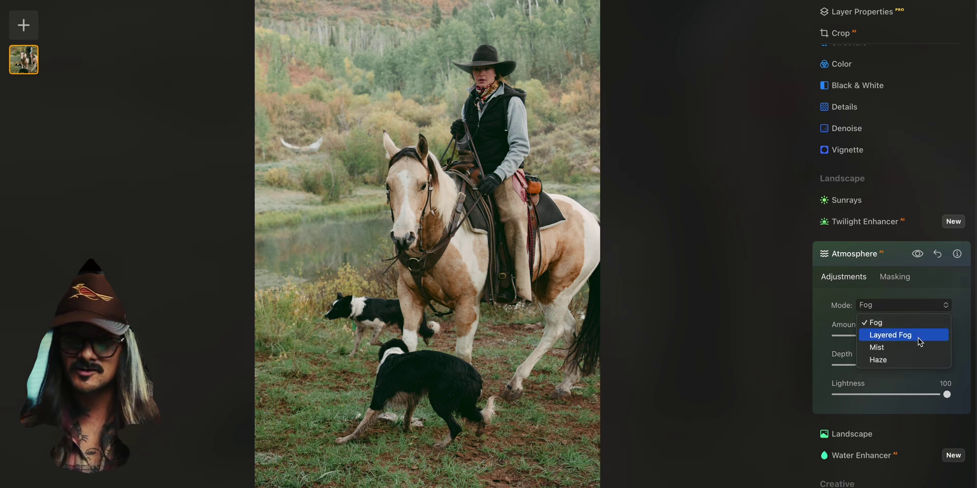
pyautogui.click(919, 336)
pyautogui.moveTo(865, 365); pyautogui.dragTo(885, 368)
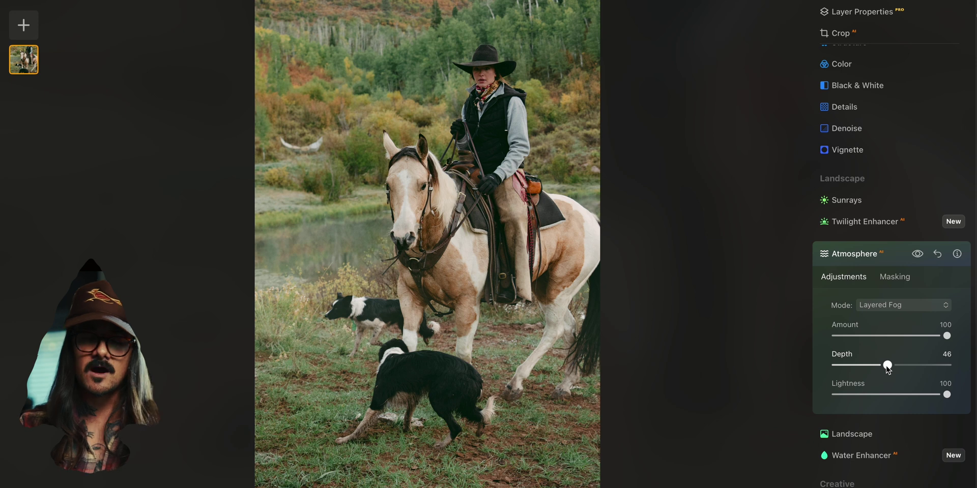
pyautogui.moveTo(887, 368)
pyautogui.mouseDown()
pyautogui.moveTo(915, 367)
pyautogui.moveTo(894, 370)
pyautogui.mouseUp()
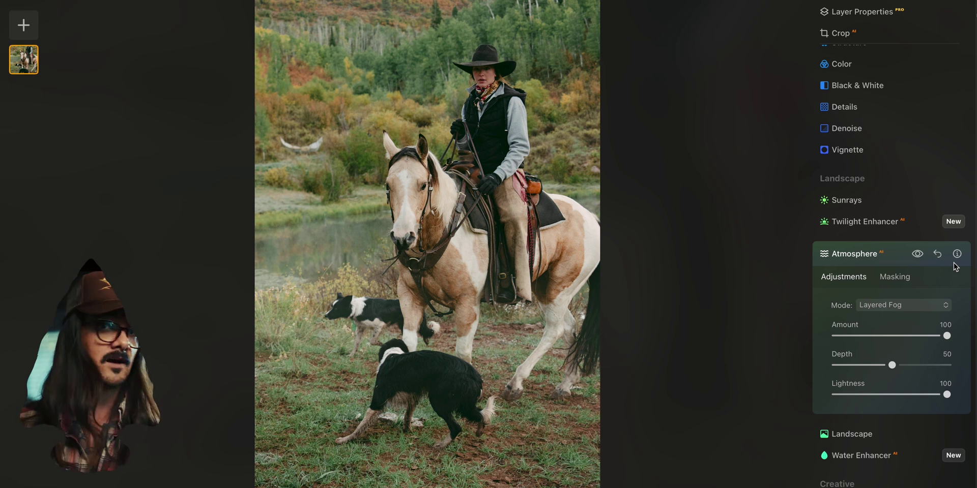
pyautogui.click(918, 255)
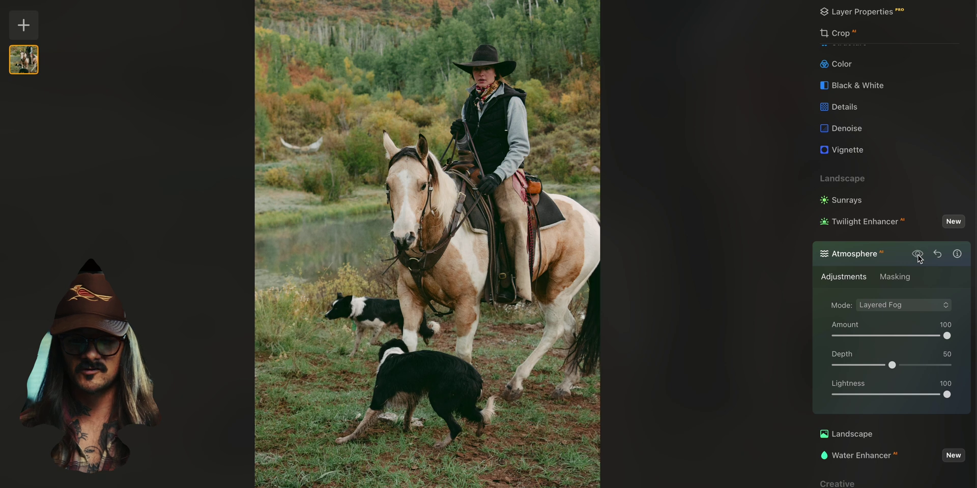
pyautogui.click(917, 255)
# Try the Mist mode, followed by the Haze mode at Amount 33 and Depth 70
pyautogui.click(913, 306)
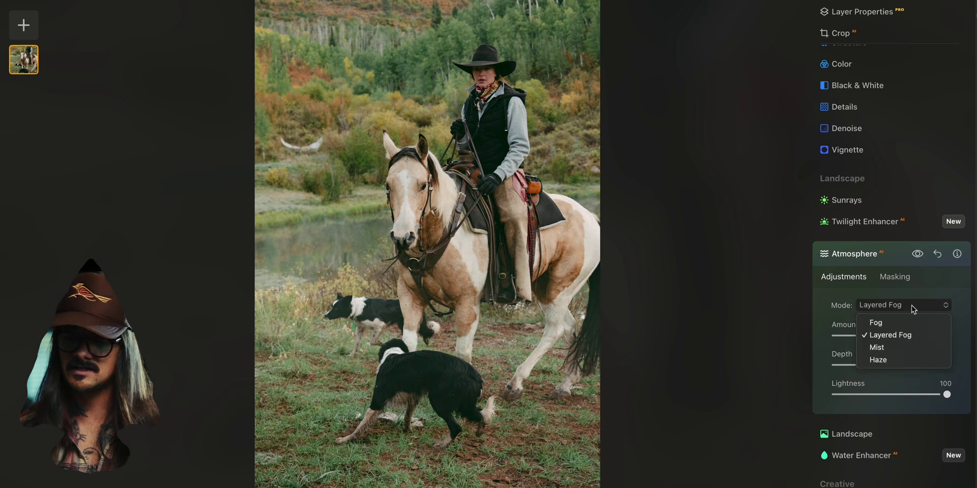
pyautogui.click(896, 348)
pyautogui.moveTo(891, 335)
pyautogui.mouseDown()
pyautogui.moveTo(822, 331)
pyautogui.moveTo(877, 335)
pyautogui.mouseUp()
pyautogui.click(880, 305)
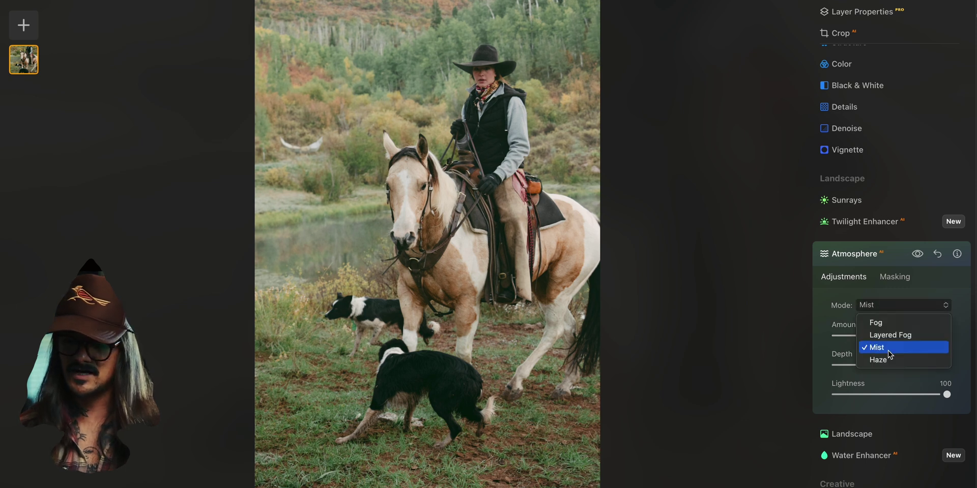
pyautogui.click(889, 360)
pyautogui.click(870, 305)
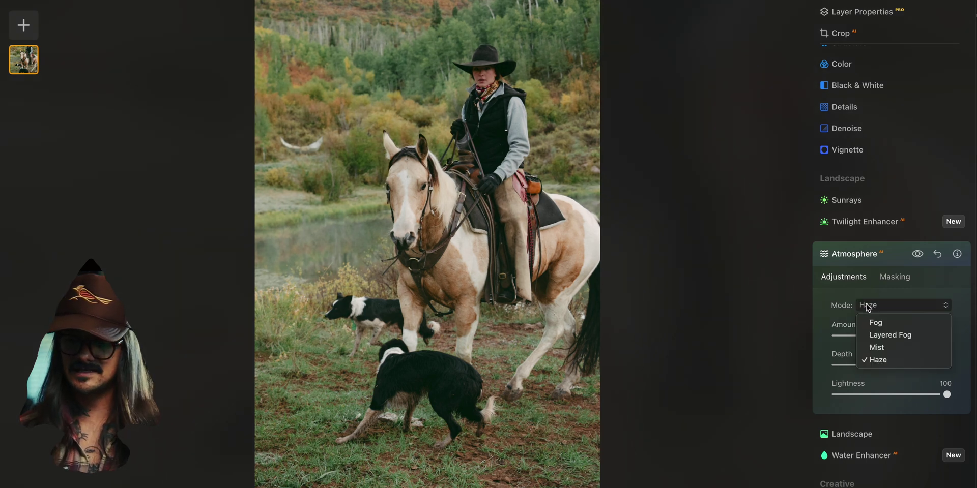
pyautogui.click(842, 326)
pyautogui.moveTo(889, 365); pyautogui.dragTo(916, 372)
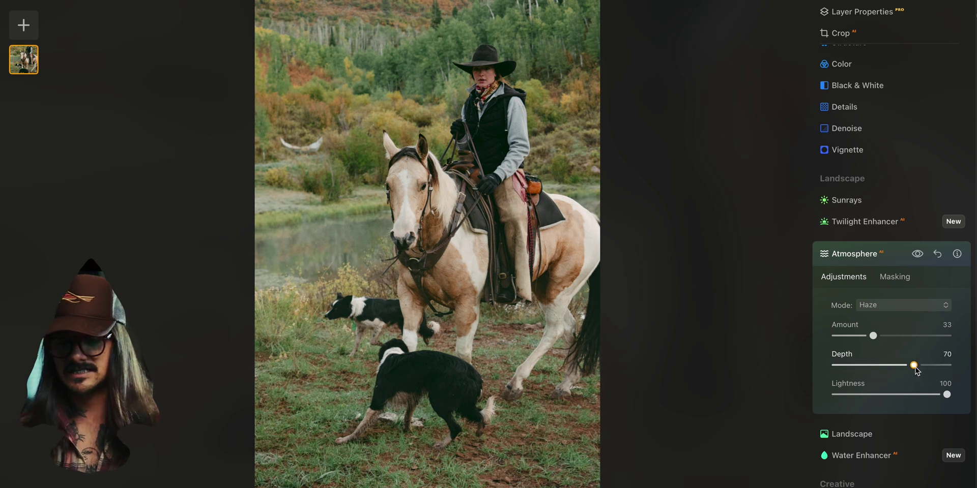
# Set the Atmosphere mode back to Fog with Amount 28 and Depth 17
pyautogui.click(875, 305)
pyautogui.click(884, 320)
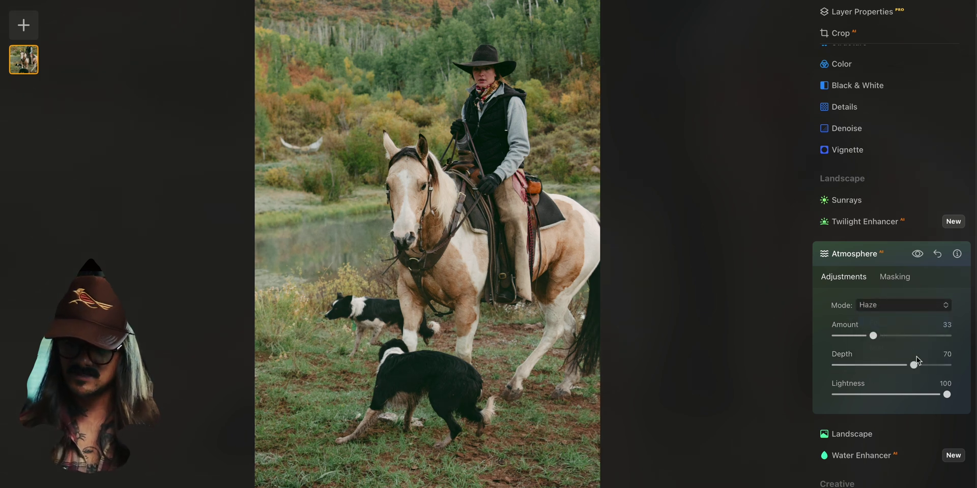
pyautogui.moveTo(916, 368); pyautogui.dragTo(857, 368)
pyautogui.moveTo(873, 336); pyautogui.dragTo(948, 336)
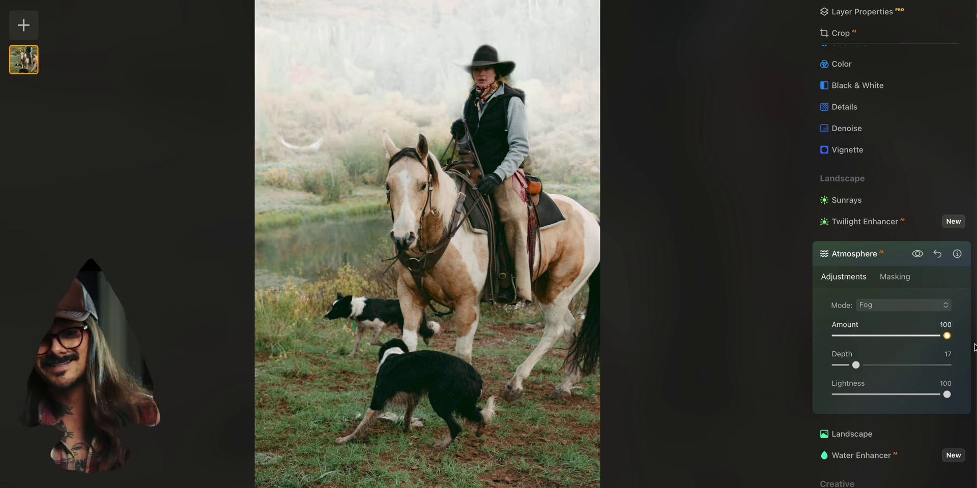
pyautogui.moveTo(946, 337); pyautogui.dragTo(866, 338)
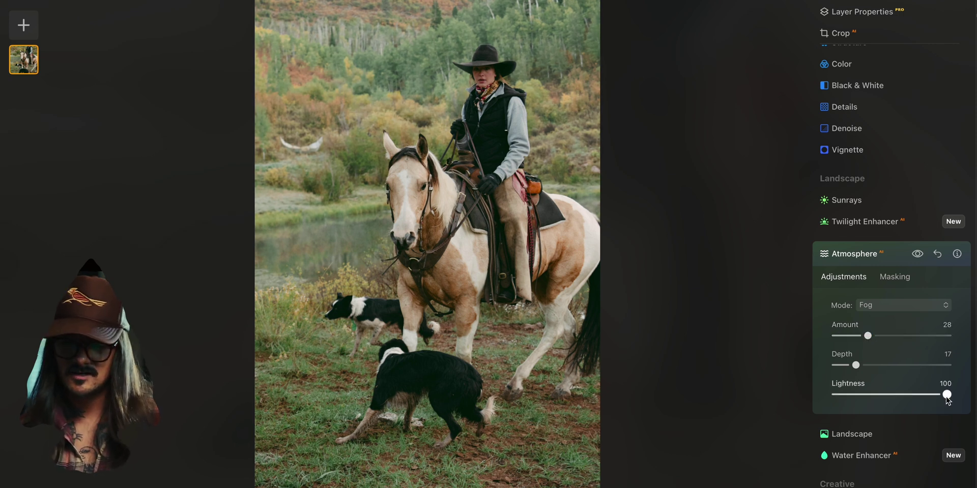
# Raise the first two Landscape adjustments moderately on the horse rider photo
pyautogui.click(870, 435)
pyautogui.moveTo(836, 339); pyautogui.dragTo(870, 340)
pyautogui.moveTo(835, 367); pyautogui.dragTo(854, 377)
# Enhance the pond behind the horse with Water Enhancer at Amount 21, Blue 66 and Brightness 44
pyautogui.click(861, 465)
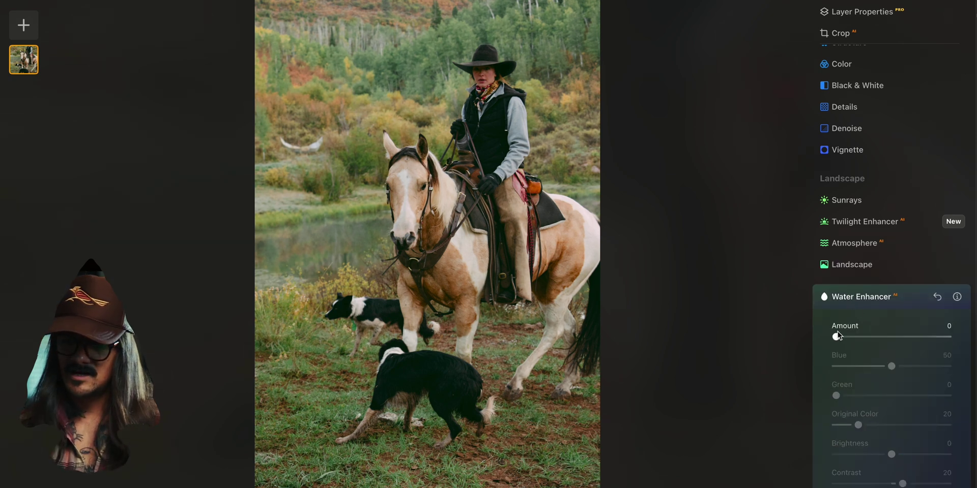
pyautogui.moveTo(836, 337); pyautogui.dragTo(809, 341)
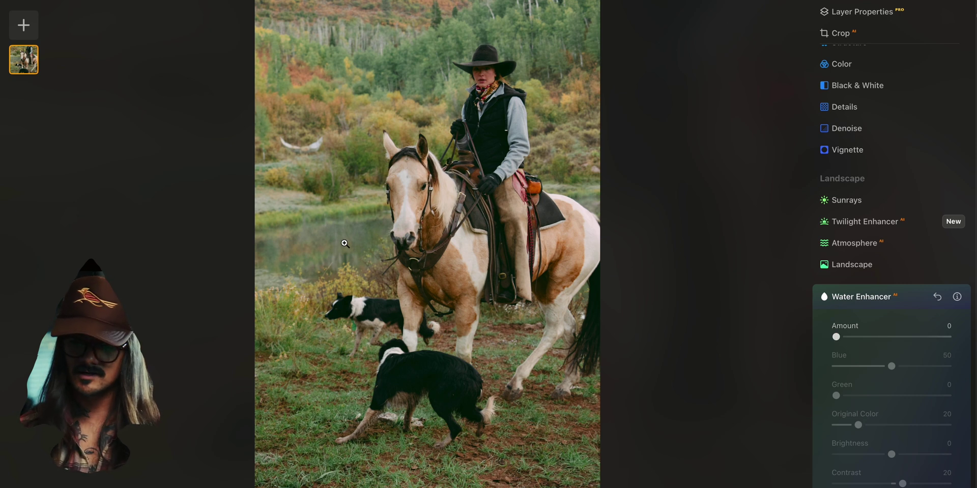
pyautogui.moveTo(836, 338); pyautogui.dragTo(873, 341)
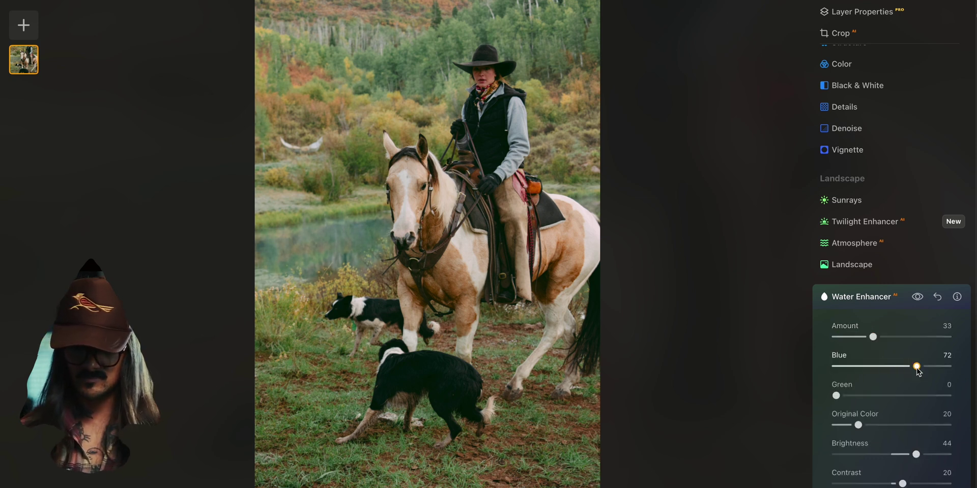
pyautogui.moveTo(911, 366); pyautogui.dragTo(909, 366)
pyautogui.moveTo(870, 340); pyautogui.dragTo(860, 339)
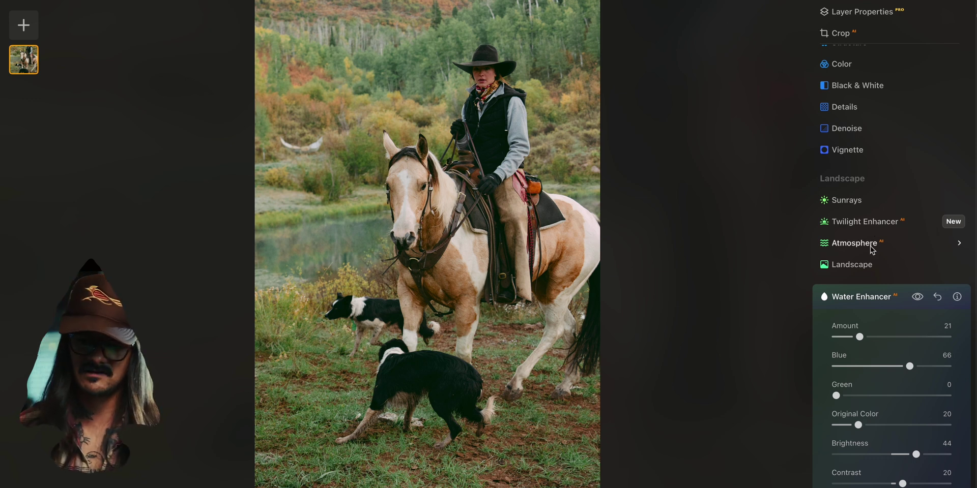
# In the Color tool, try removing the color cast, and shift the HSL hue of Yellow to -31 and Green to -26
pyautogui.scroll(5, 870, 247)
pyautogui.click(852, 216)
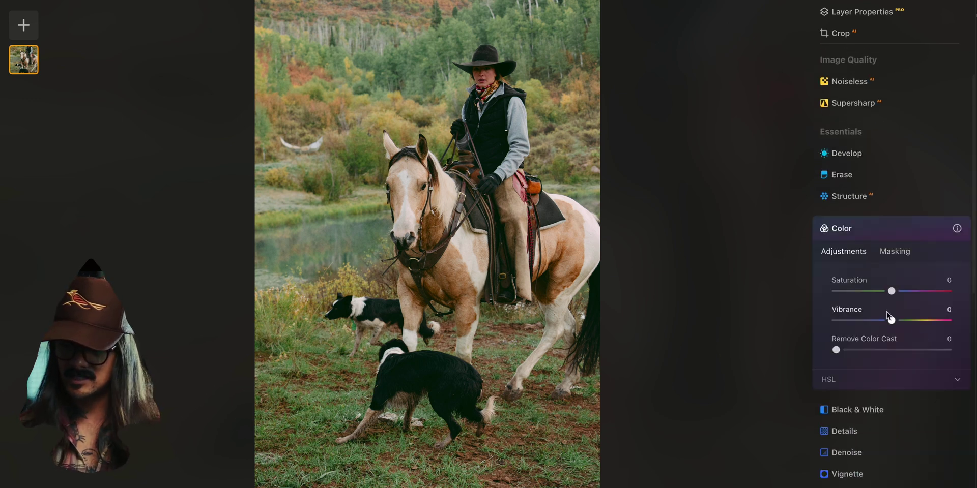
pyautogui.moveTo(836, 349)
pyautogui.mouseDown()
pyautogui.moveTo(868, 353)
pyautogui.moveTo(826, 356)
pyautogui.moveTo(858, 363)
pyautogui.moveTo(850, 358)
pyautogui.mouseUp()
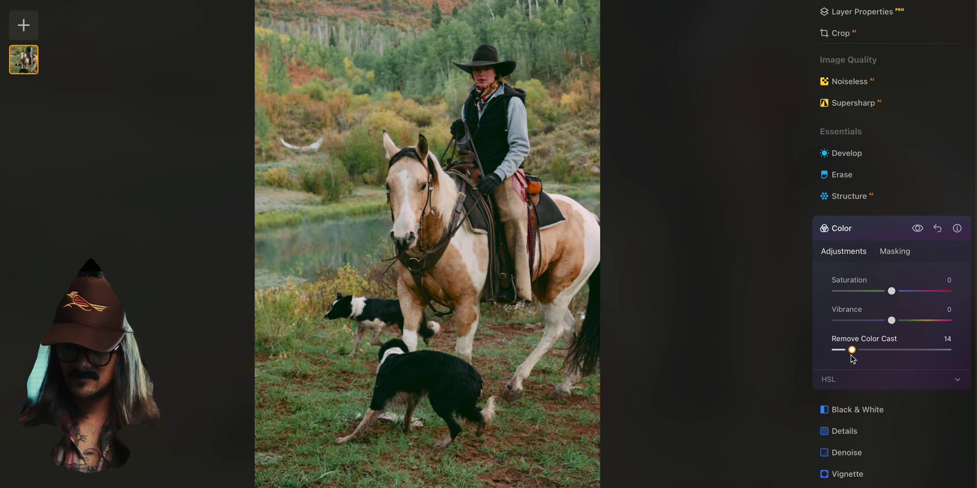
pyautogui.click(890, 379)
pyautogui.moveTo(891, 301); pyautogui.dragTo(875, 313)
pyautogui.click(876, 354)
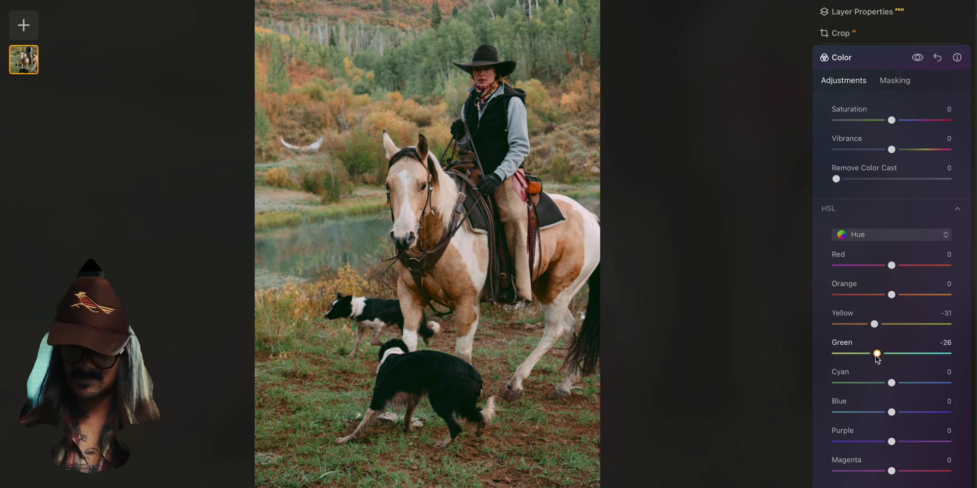
# Lower the HSL luminance of Green to -19 and raise the HSL saturation of Yellow to 19
pyautogui.click(872, 237)
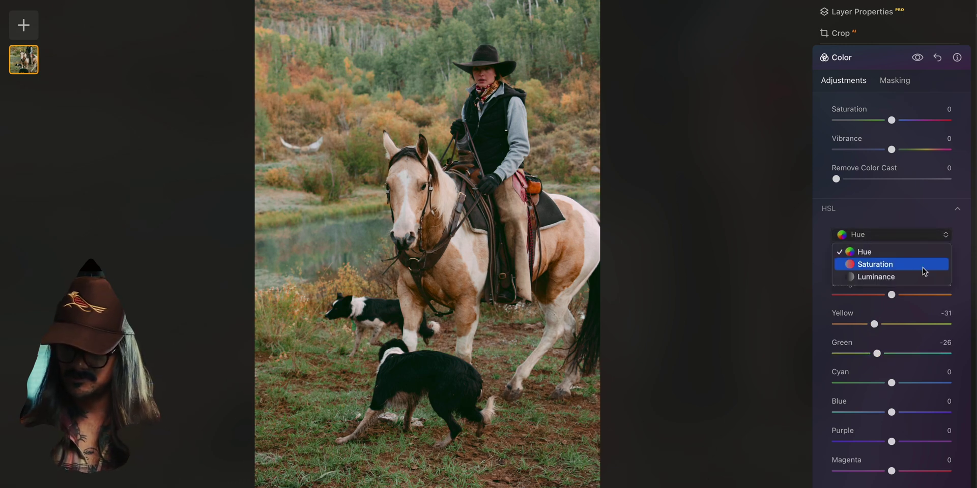
pyautogui.click(895, 277)
pyautogui.moveTo(887, 354)
pyautogui.mouseDown()
pyautogui.moveTo(855, 356)
pyautogui.moveTo(882, 359)
pyautogui.mouseUp()
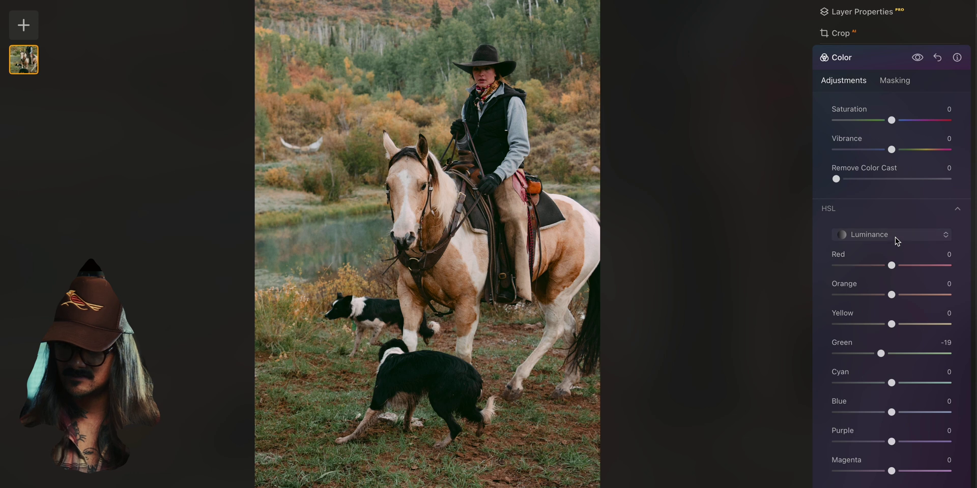
pyautogui.click(895, 235)
pyautogui.click(891, 277)
pyautogui.moveTo(891, 324); pyautogui.dragTo(903, 326)
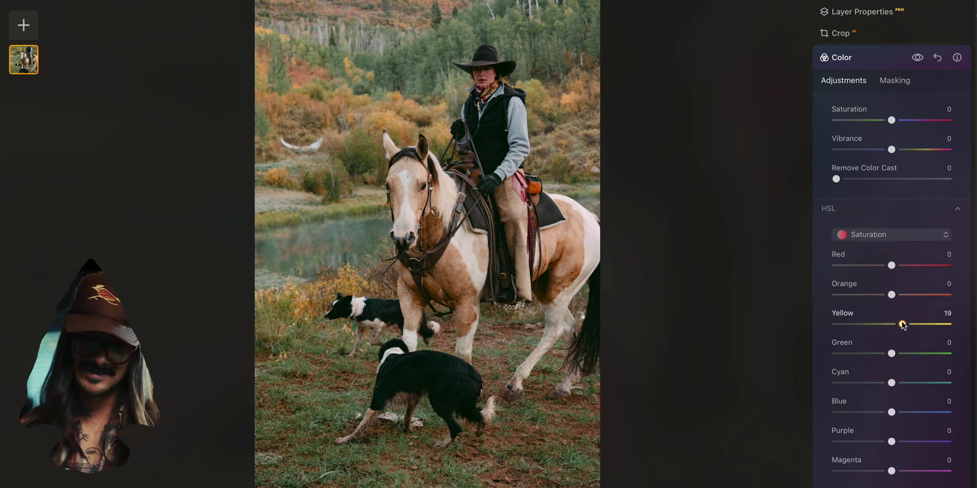
# Set Smart Contrast to 13 in the Develop tool's Light settings for the horse rider photo
pyautogui.click(883, 58)
pyautogui.scroll(-2, 880, 427)
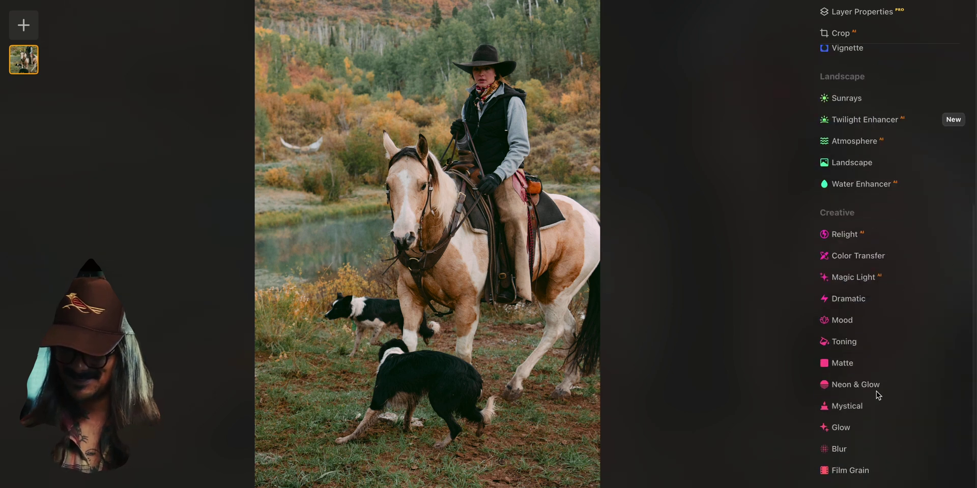
pyautogui.scroll(8, 916, 142)
pyautogui.click(956, 134)
pyautogui.moveTo(890, 202)
pyautogui.mouseDown()
pyautogui.moveTo(927, 204)
pyautogui.moveTo(902, 204)
pyautogui.mouseUp()
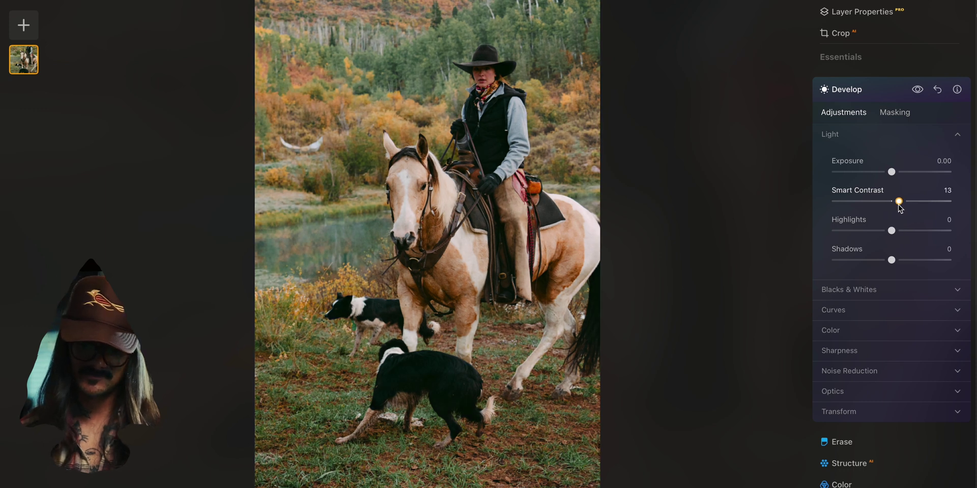
# Add a light Matte effect to the photo and slightly raise Face Light on the rider
pyautogui.scroll(-10, 888, 117)
pyautogui.click(844, 357)
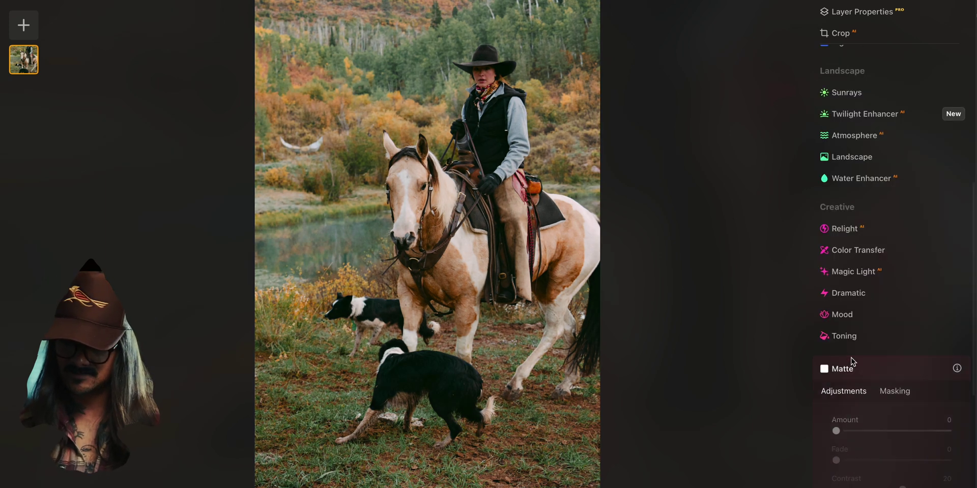
pyautogui.moveTo(837, 430); pyautogui.dragTo(862, 427)
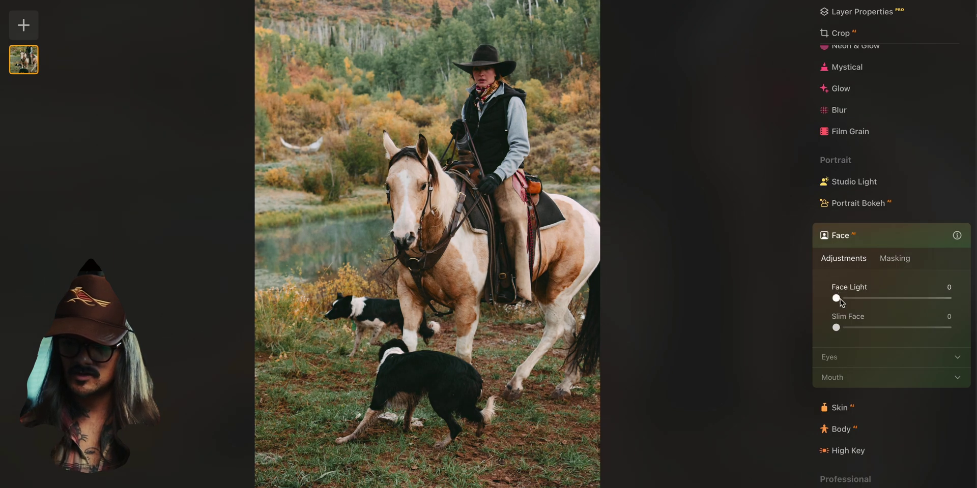
pyautogui.moveTo(837, 299); pyautogui.dragTo(852, 300)
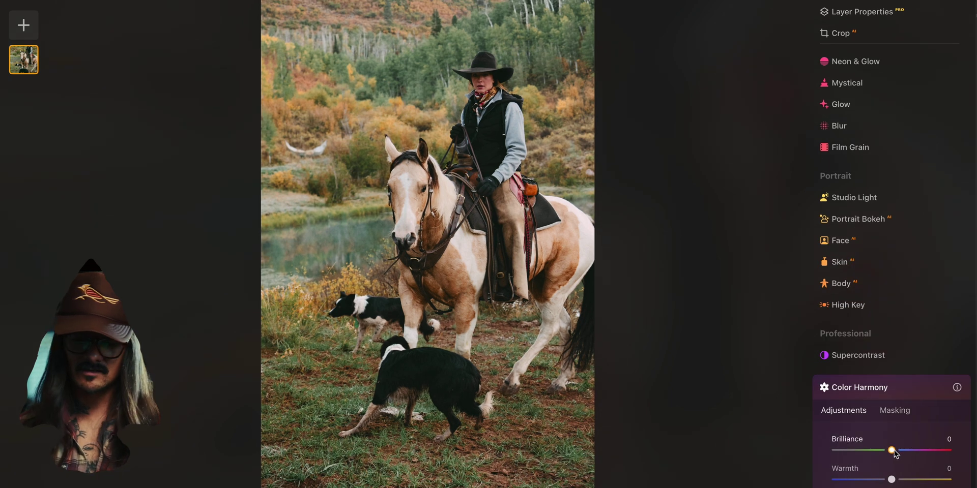
# In Color Harmony, set Brilliance to 7 and Warmth to 7, with Split Color Warmth at Warm 3 and Cool -8
pyautogui.moveTo(892, 450); pyautogui.dragTo(899, 453)
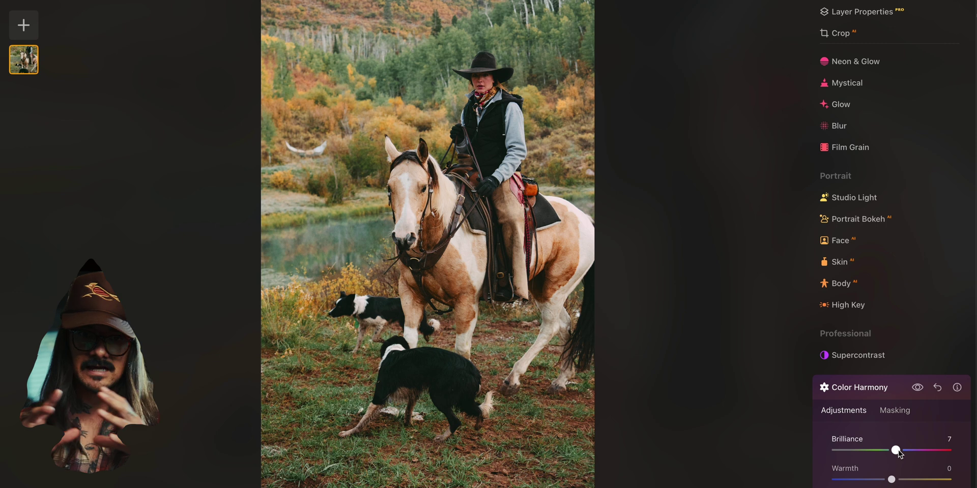
pyautogui.moveTo(891, 479); pyautogui.dragTo(897, 481)
pyautogui.moveTo(896, 451); pyautogui.dragTo(883, 464)
pyautogui.scroll(-3, 891, 434)
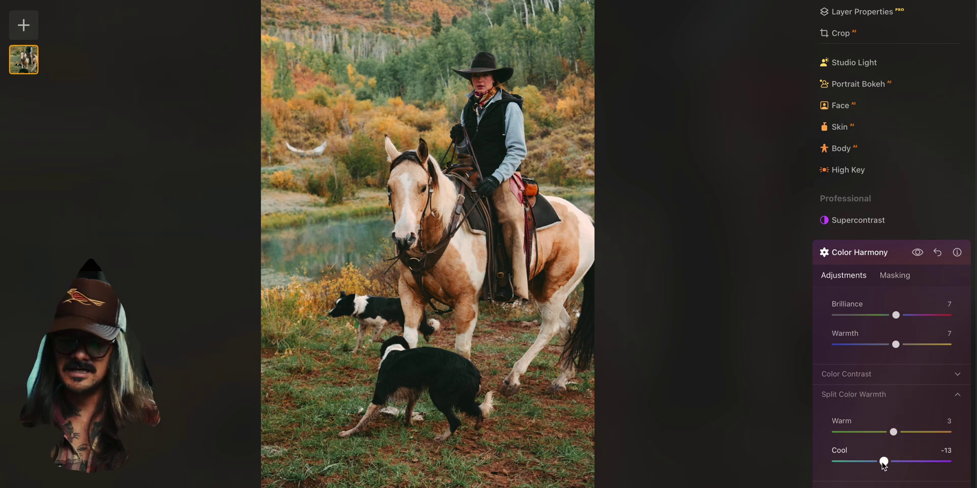
pyautogui.moveTo(883, 464); pyautogui.dragTo(888, 465)
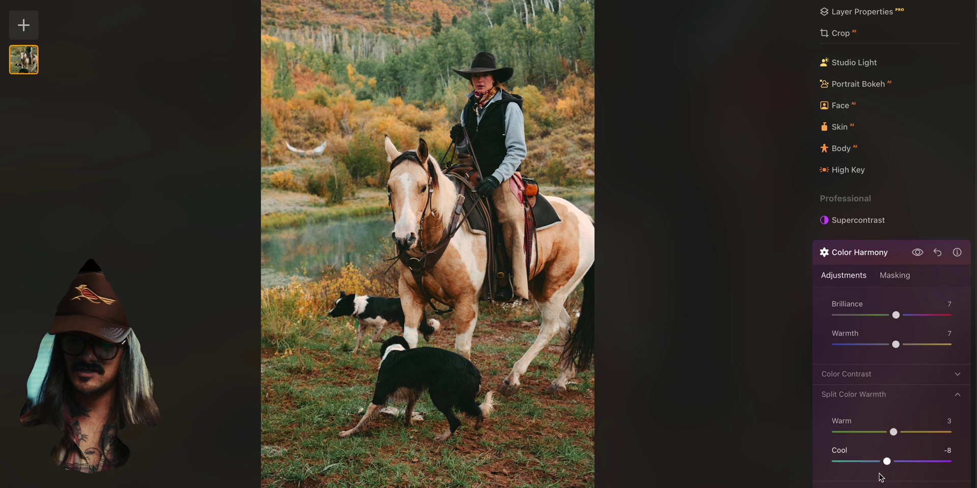
pyautogui.click(910, 249)
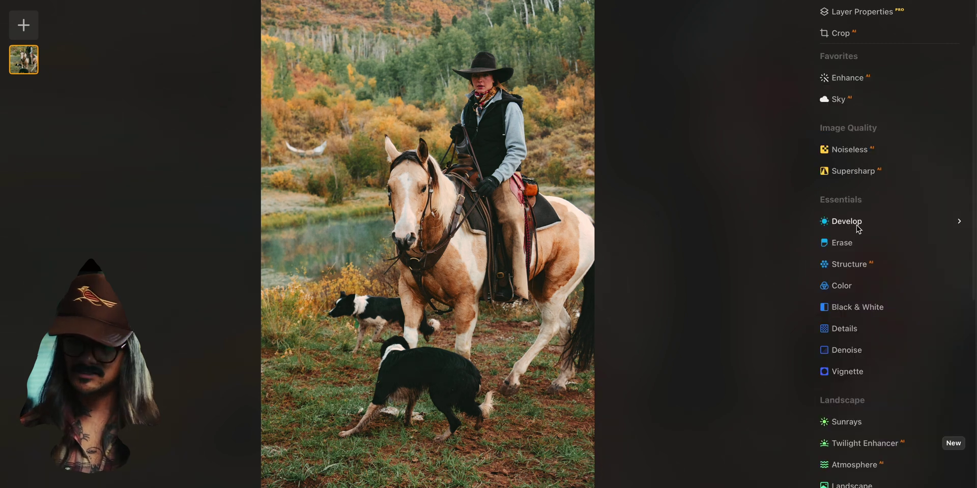
# Slightly lower the photo's overall Saturation with the Color tool
pyautogui.click(848, 286)
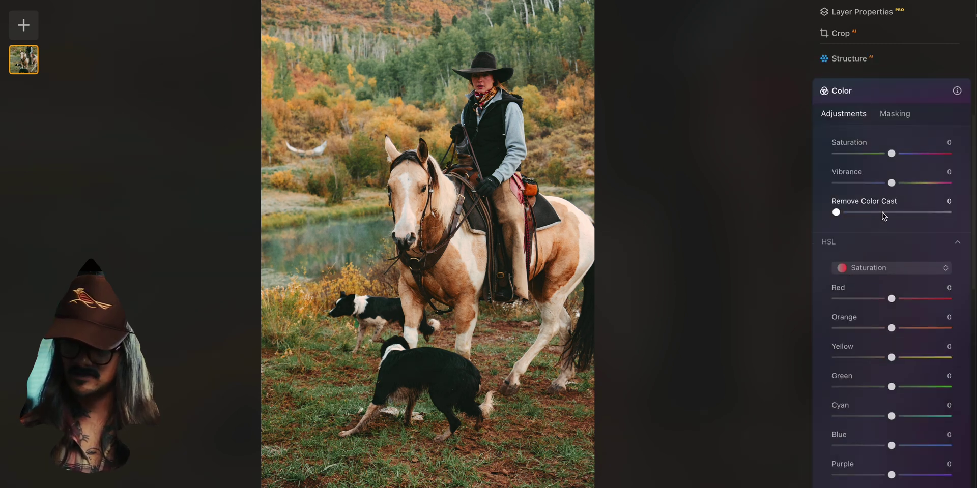
pyautogui.moveTo(886, 153); pyautogui.dragTo(885, 153)
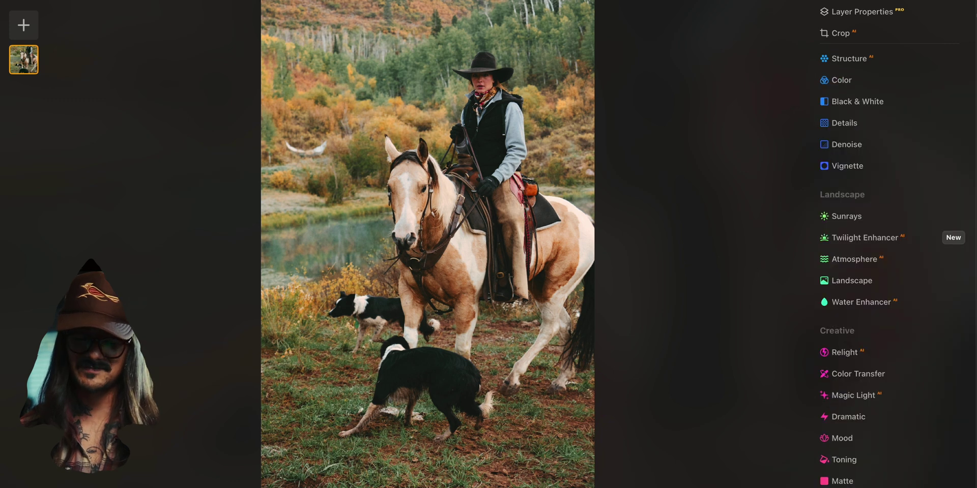